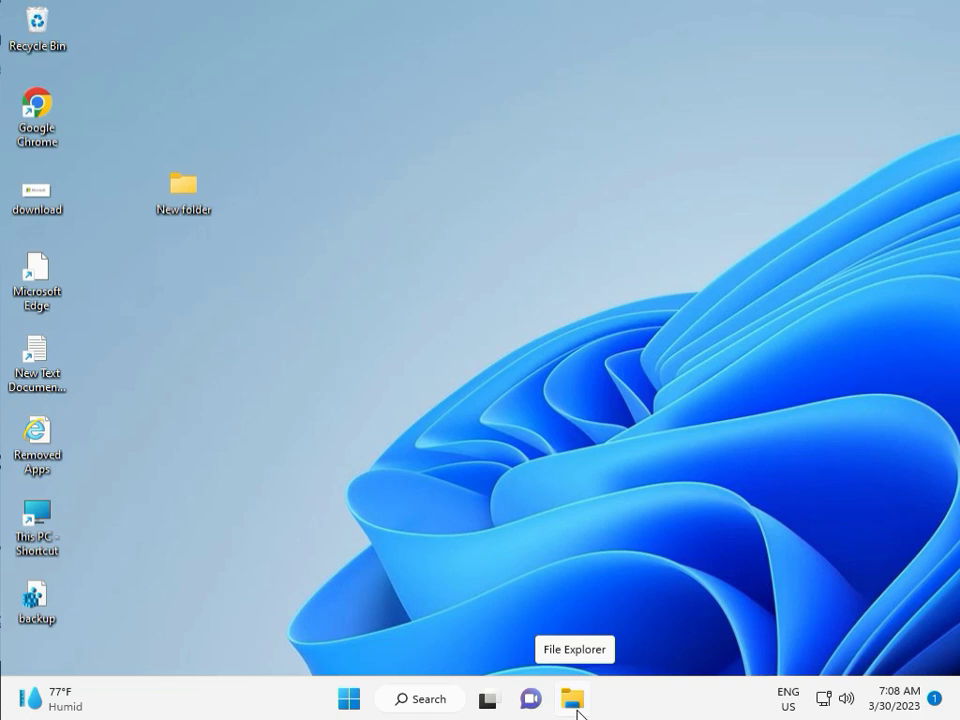
- Open the Other troubleshooters page within the System Troubleshoot settings
left_click(349, 698)
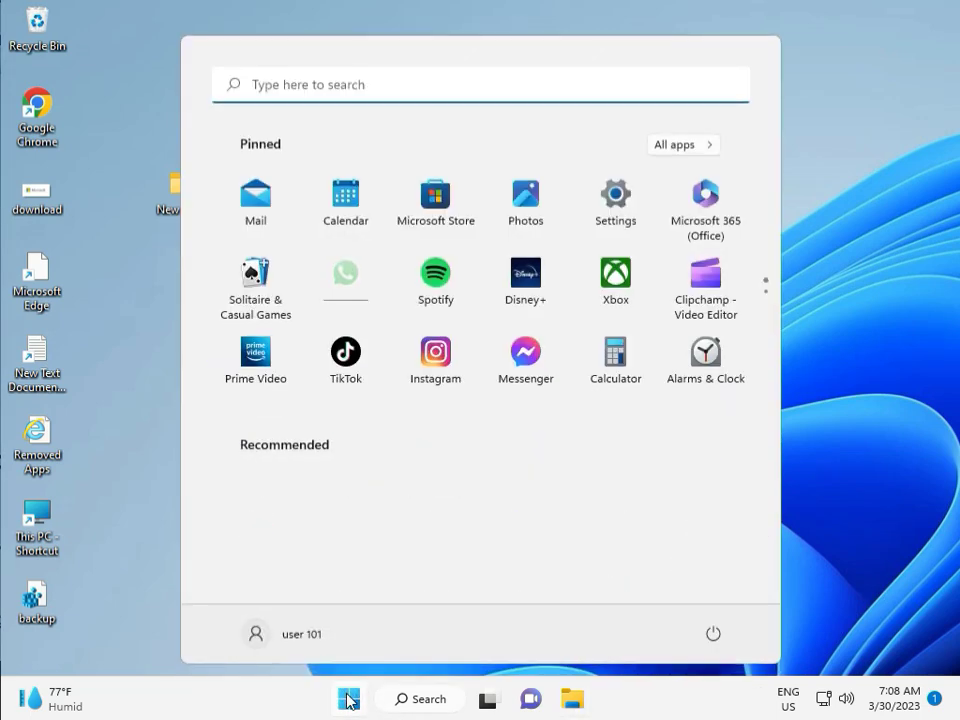
left_click(626, 200)
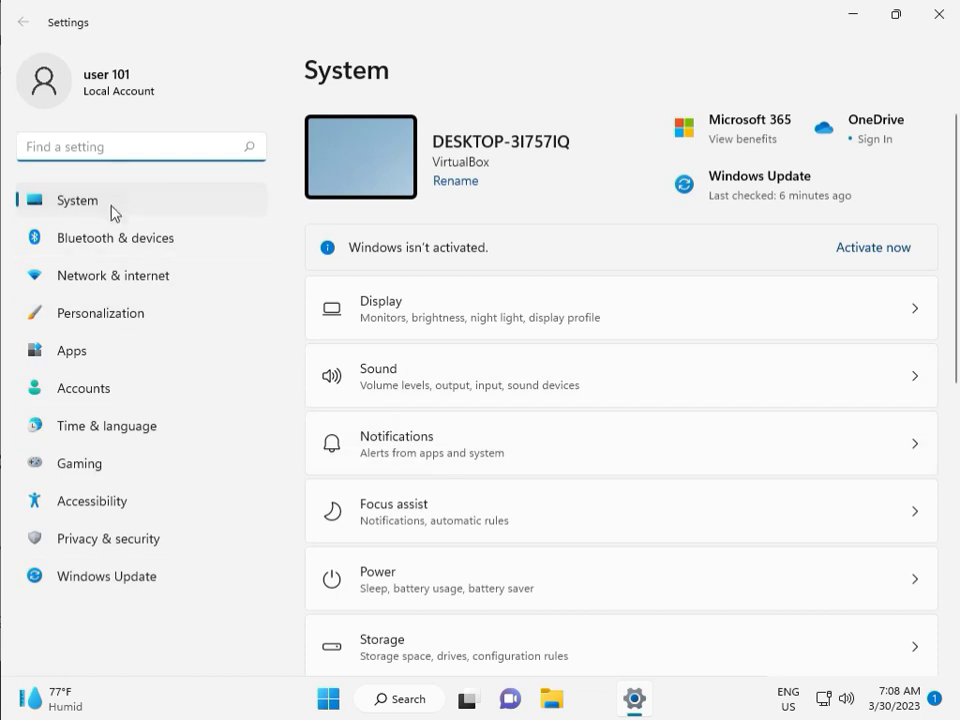
scroll(476, 510, "down", 3)
scroll(480, 525, "down", 1)
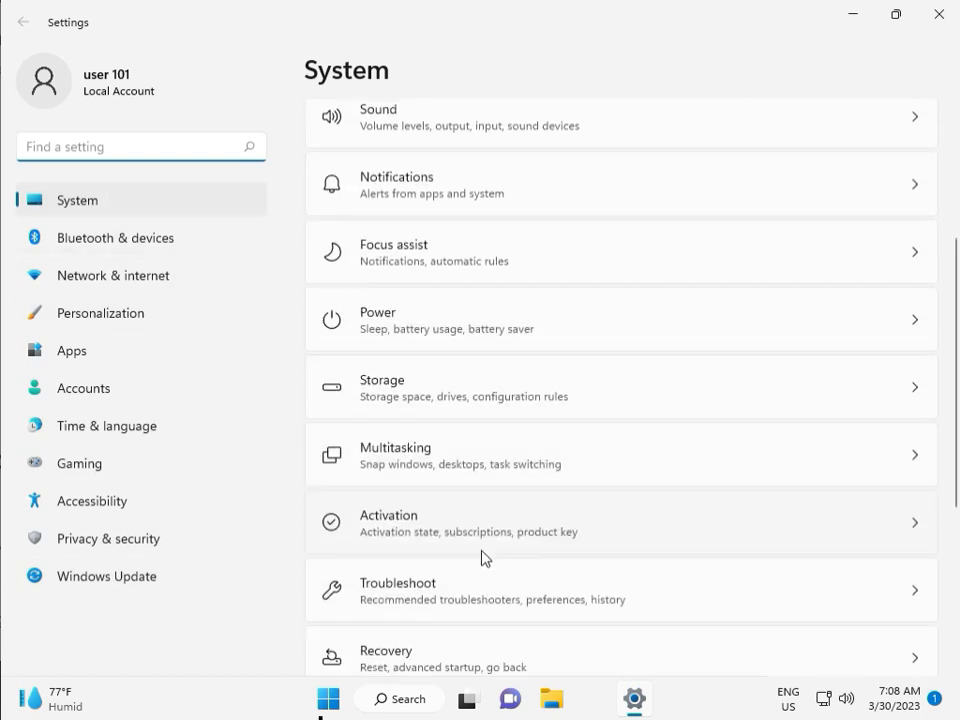
left_click(491, 594)
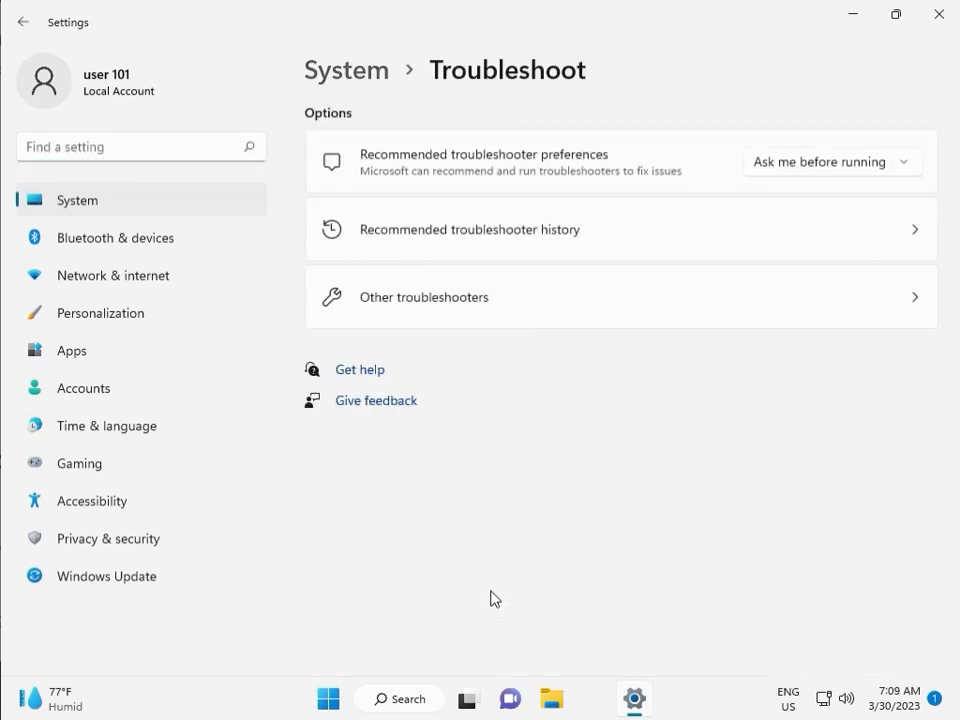
left_click(416, 306)
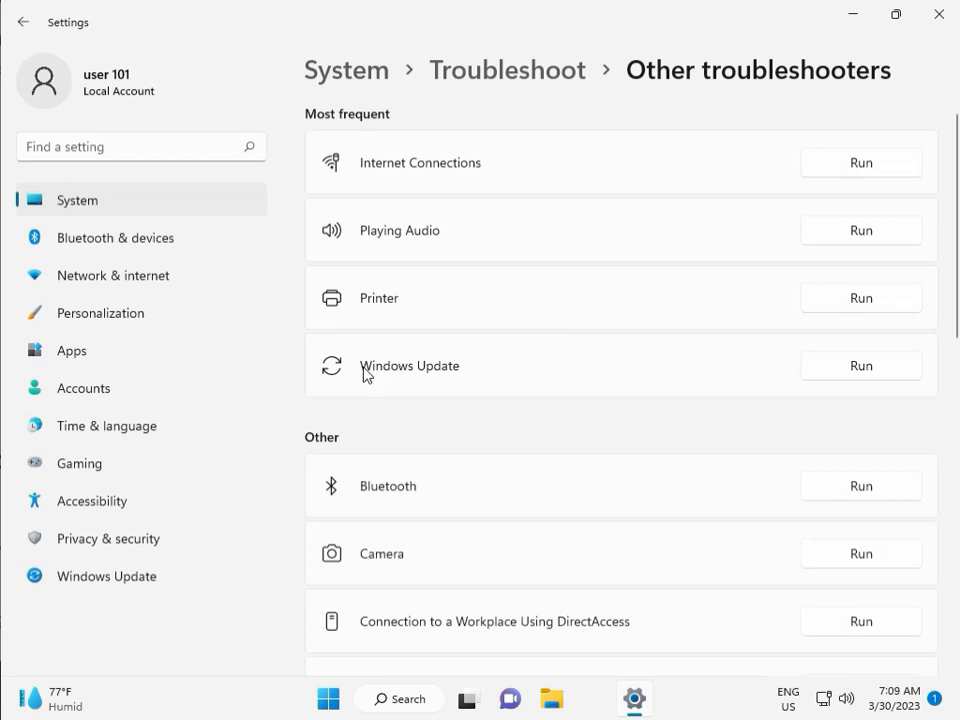
- Run the Windows Update troubleshooter, and close it along with Settings once it completes
left_click(857, 368)
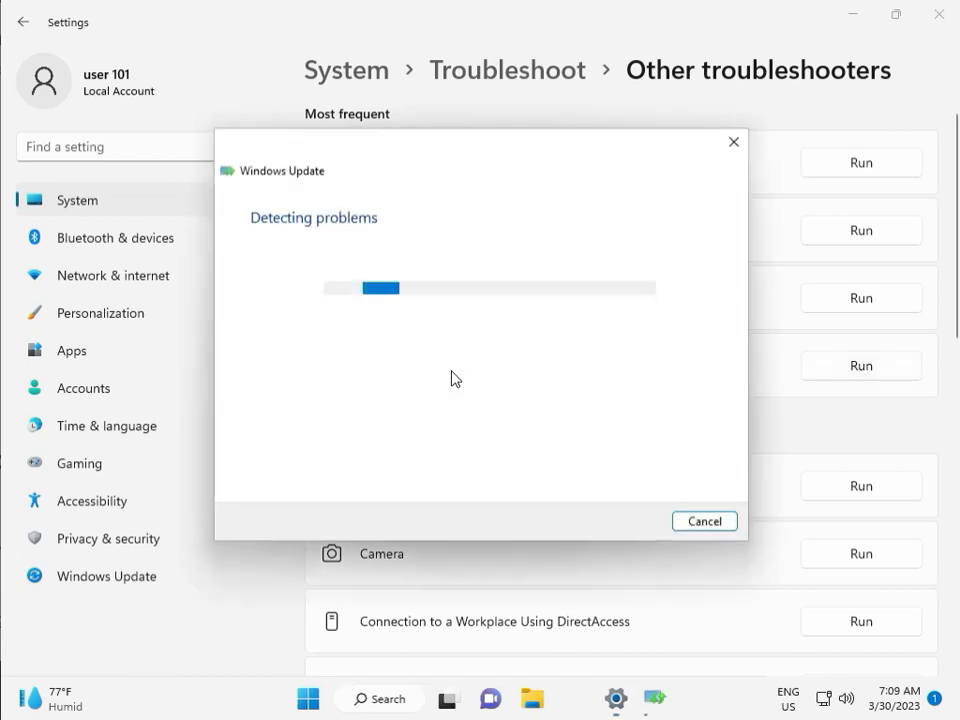
left_click_drag(452, 156, 324, 113)
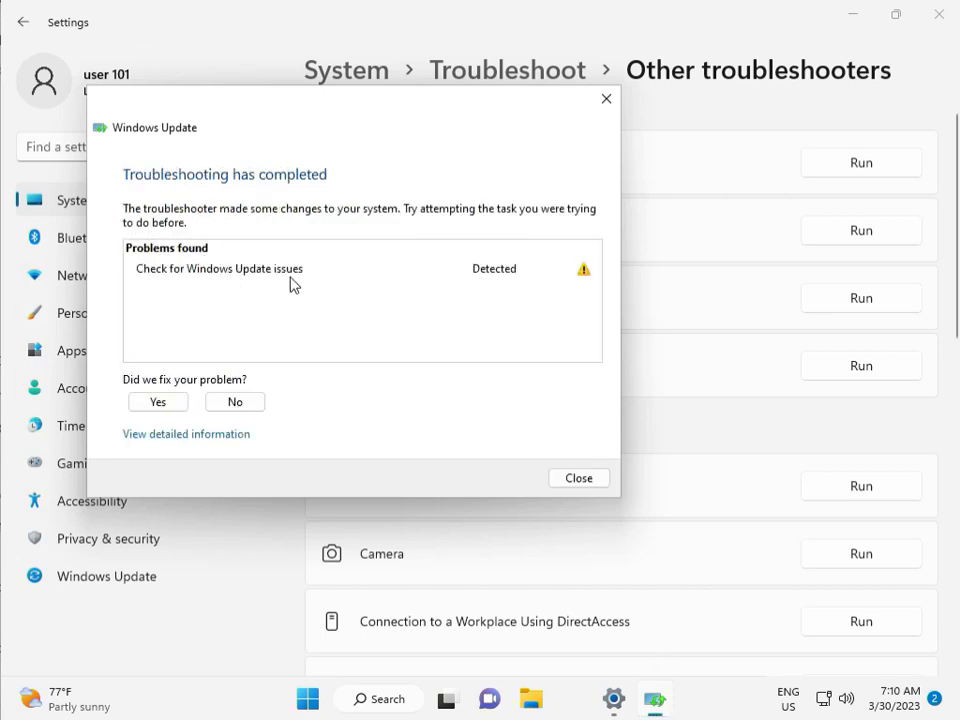
left_click(579, 479)
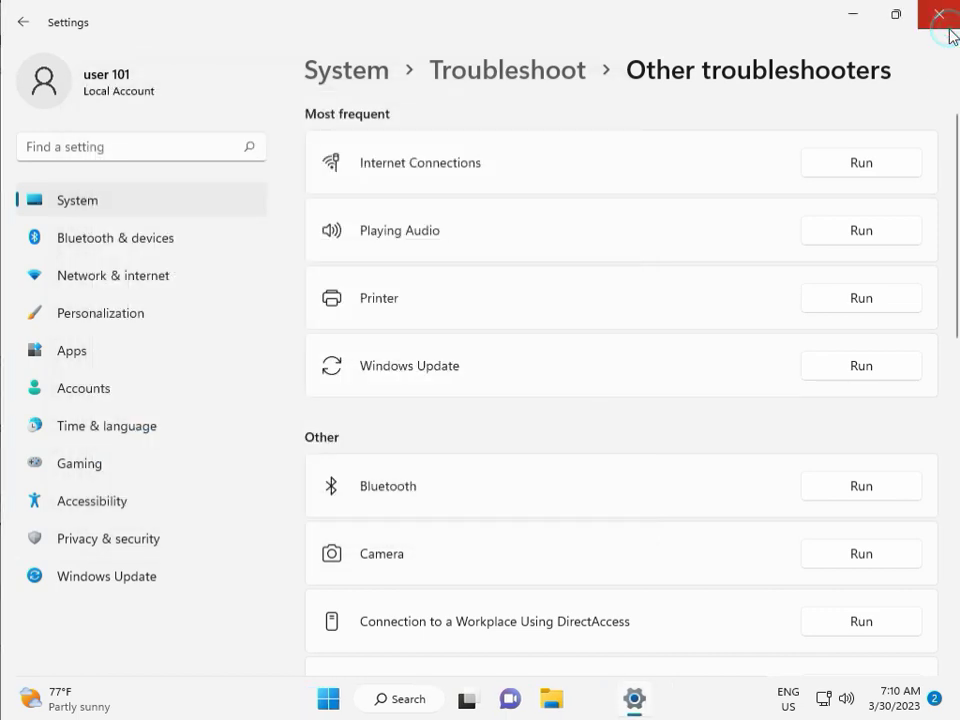
left_click(948, 28)
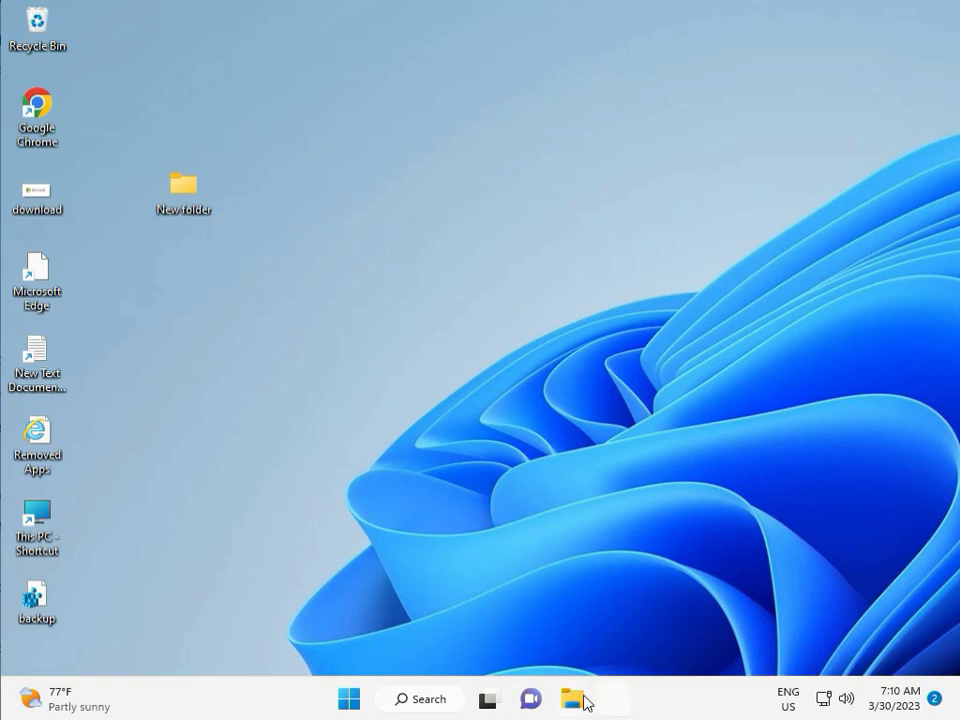
- Open the Windows folder on Local Disk (C:) in File Explorer
left_click(573, 700)
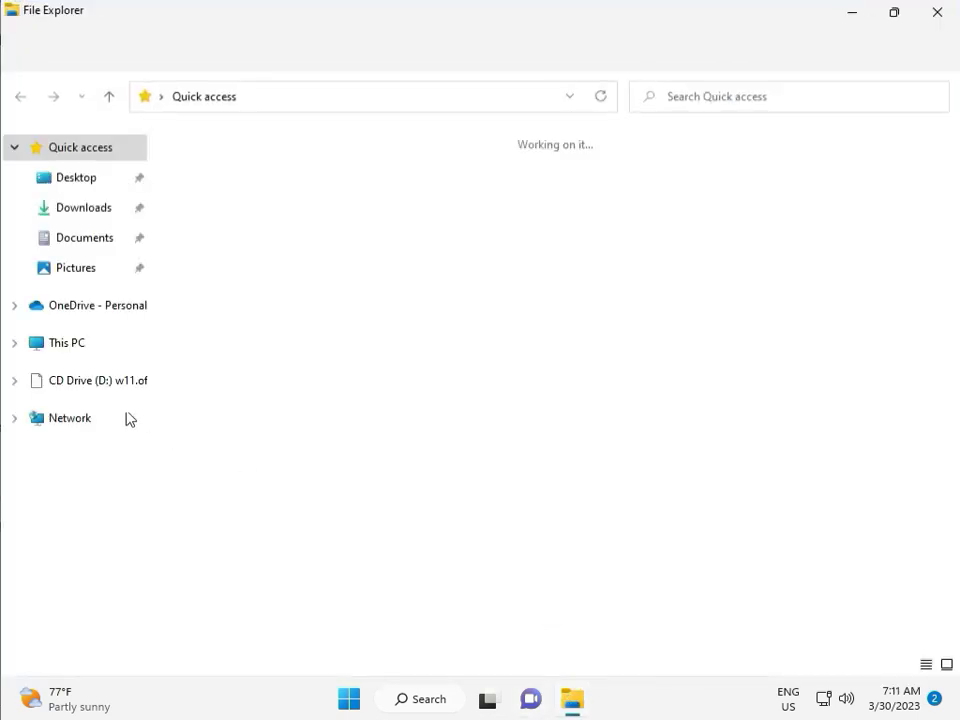
left_click(100, 350)
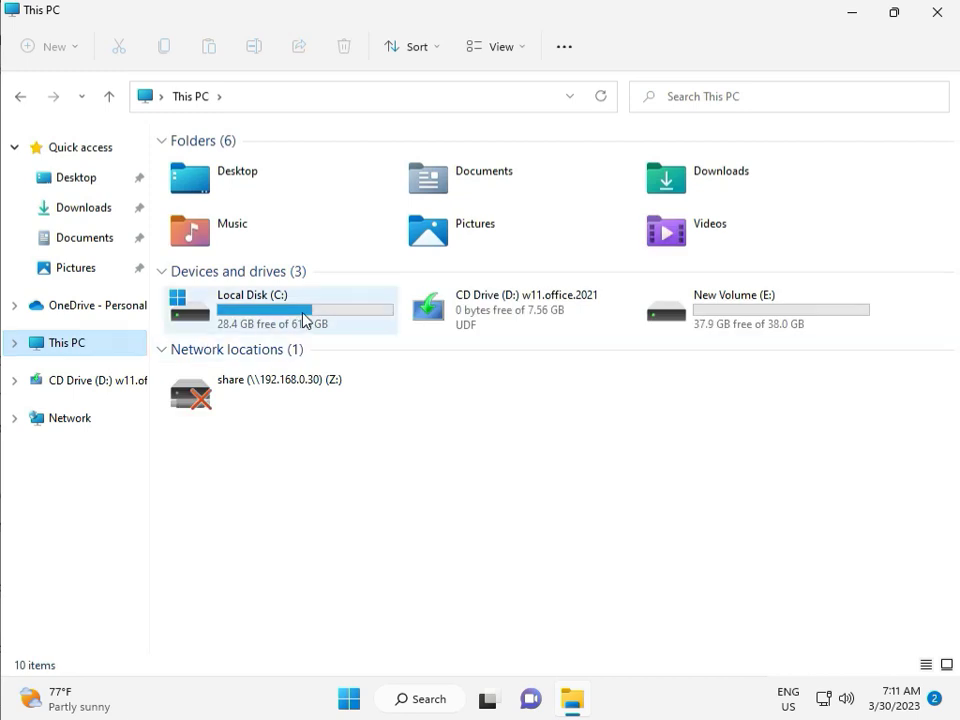
double_click(304, 313)
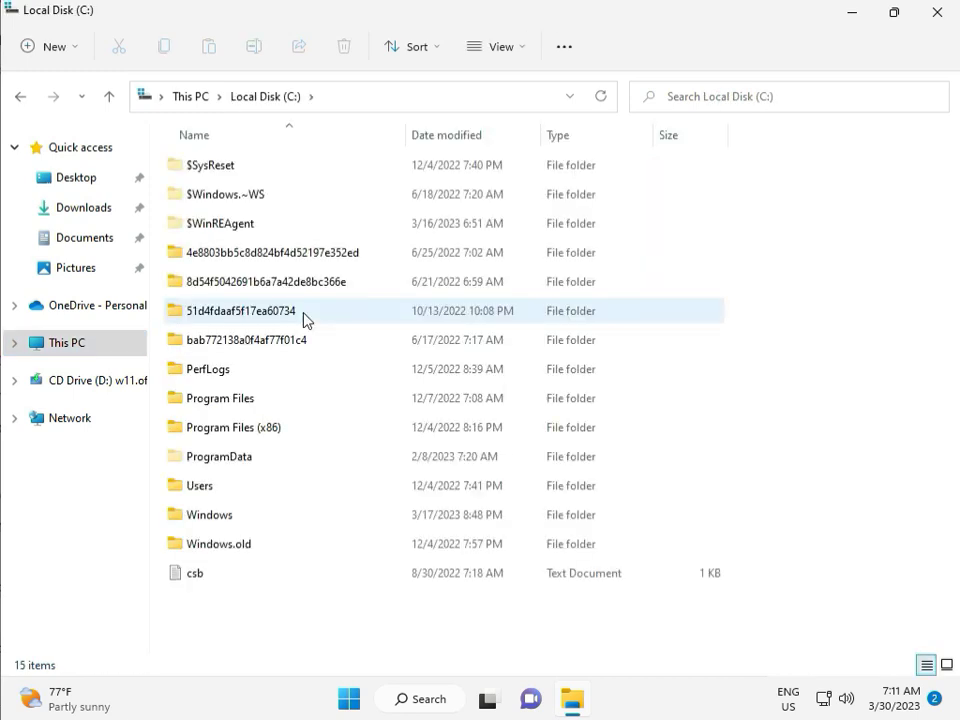
left_click(248, 518)
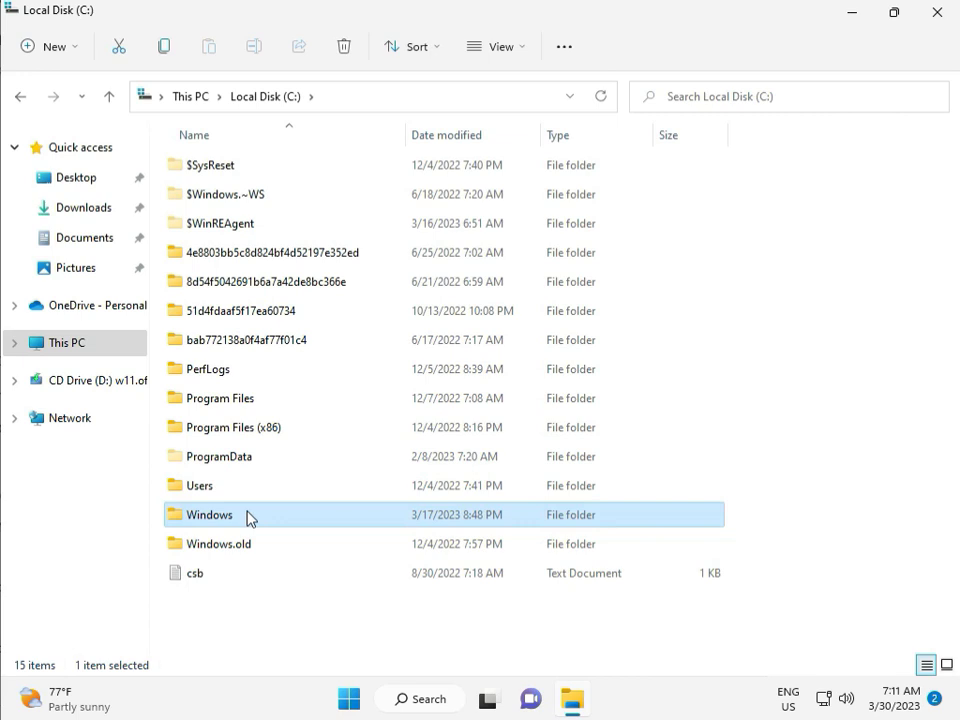
double_click(248, 518)
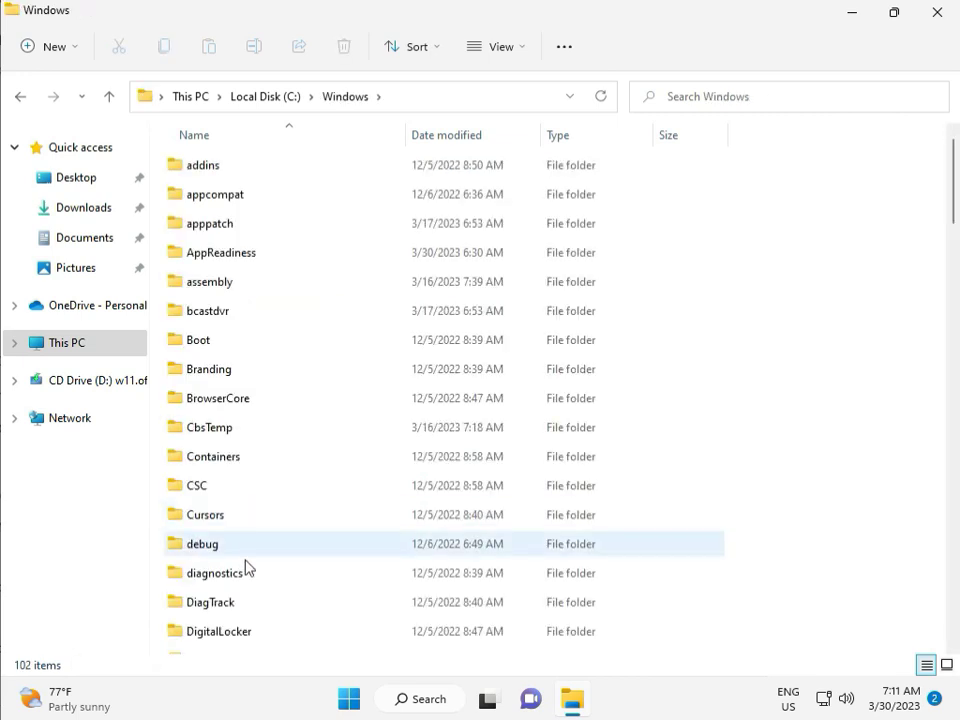
- Open the Download folder inside the SoftwareDistribution folder
scroll(349, 570, "down", 8)
scroll(349, 570, "down", 3)
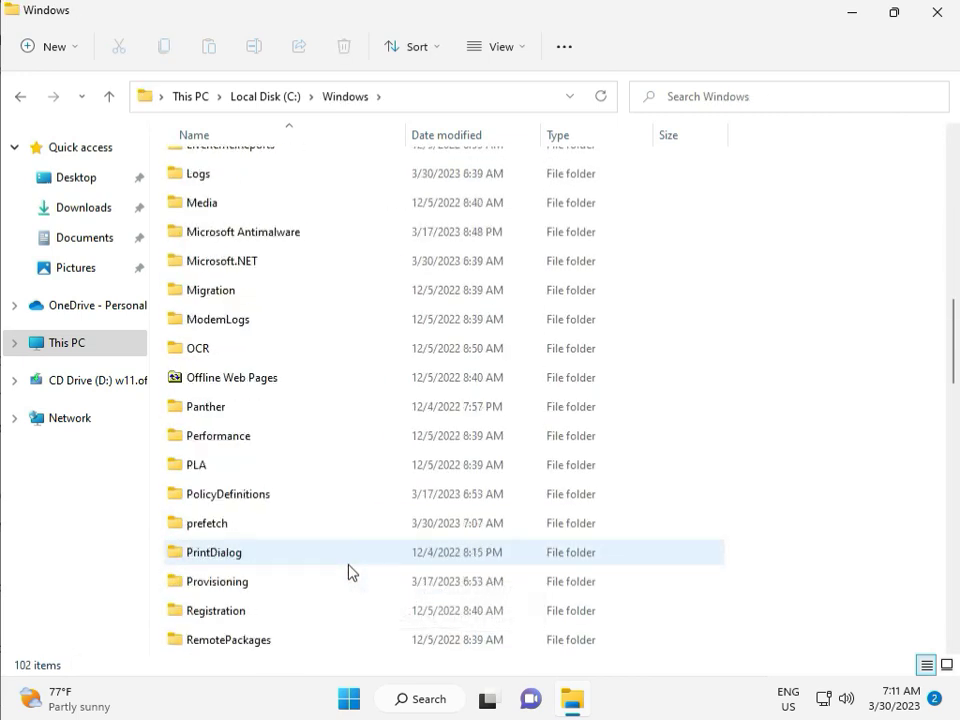
scroll(349, 570, "down", 4)
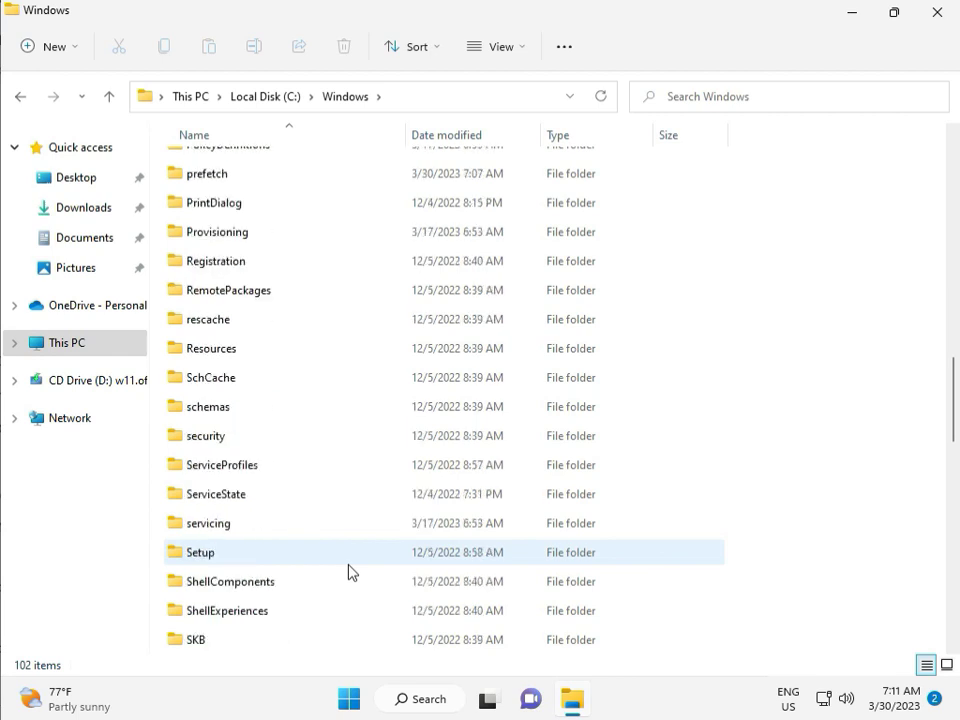
scroll(345, 568, "down", 2)
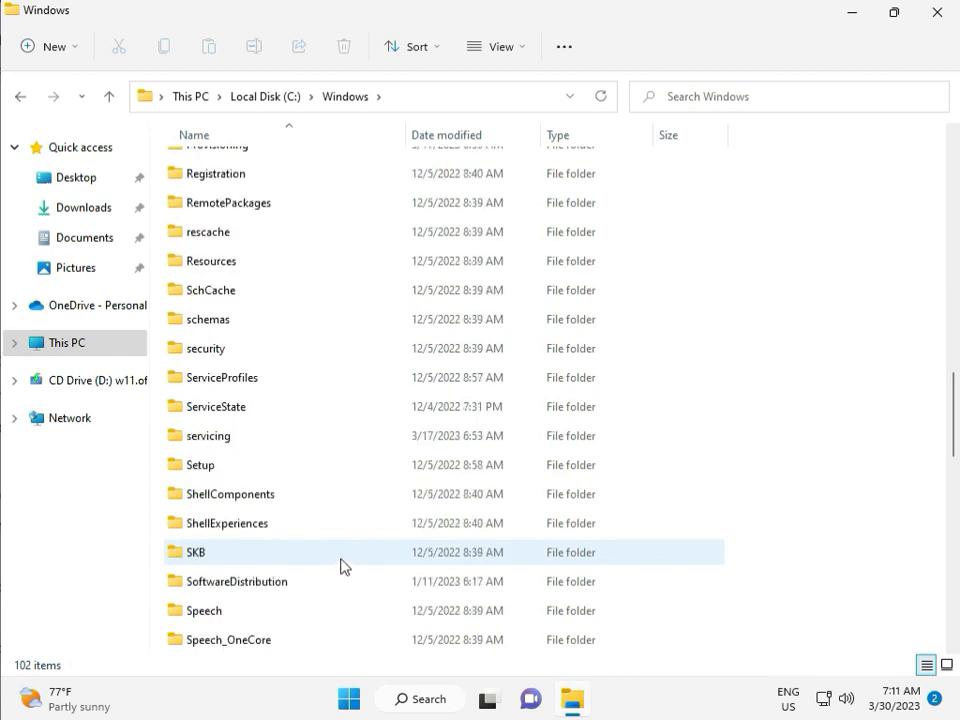
left_click(261, 498)
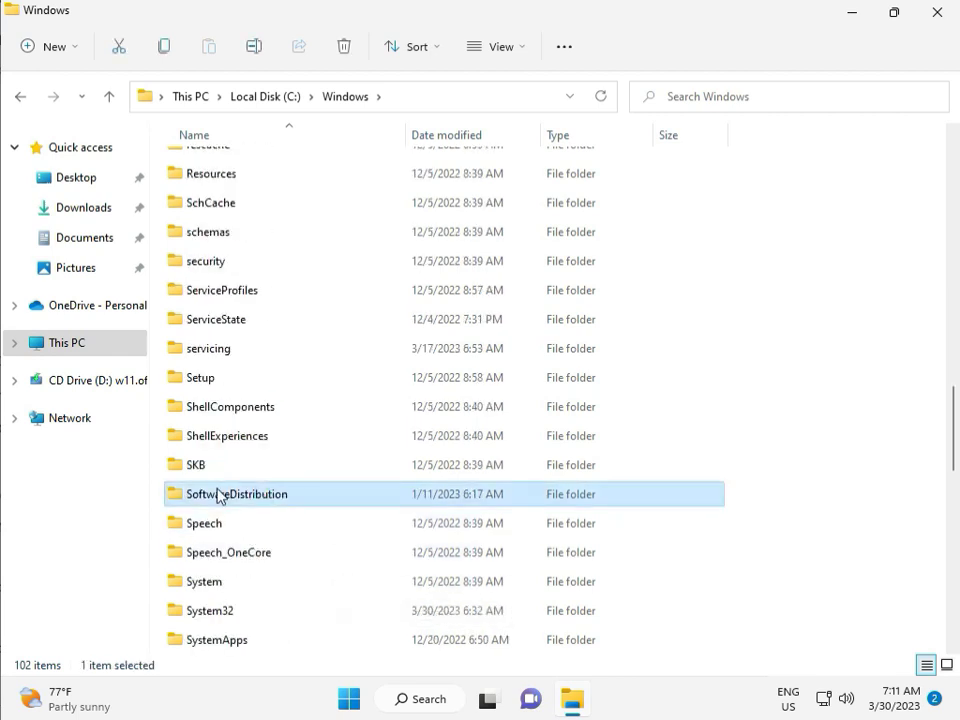
double_click(248, 498)
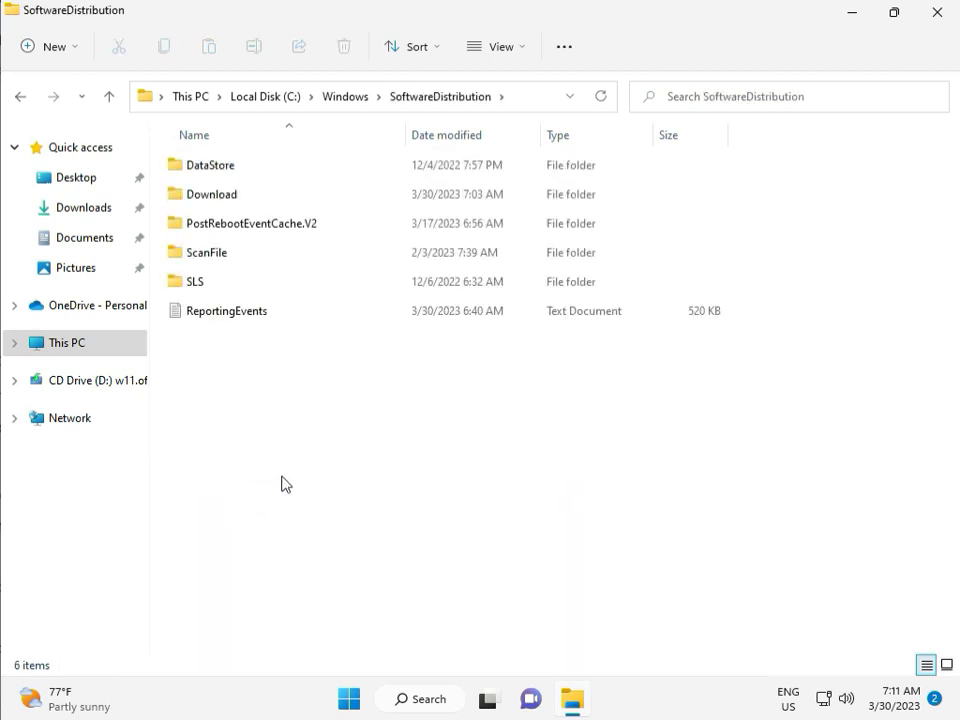
mouse_move(498, 716)
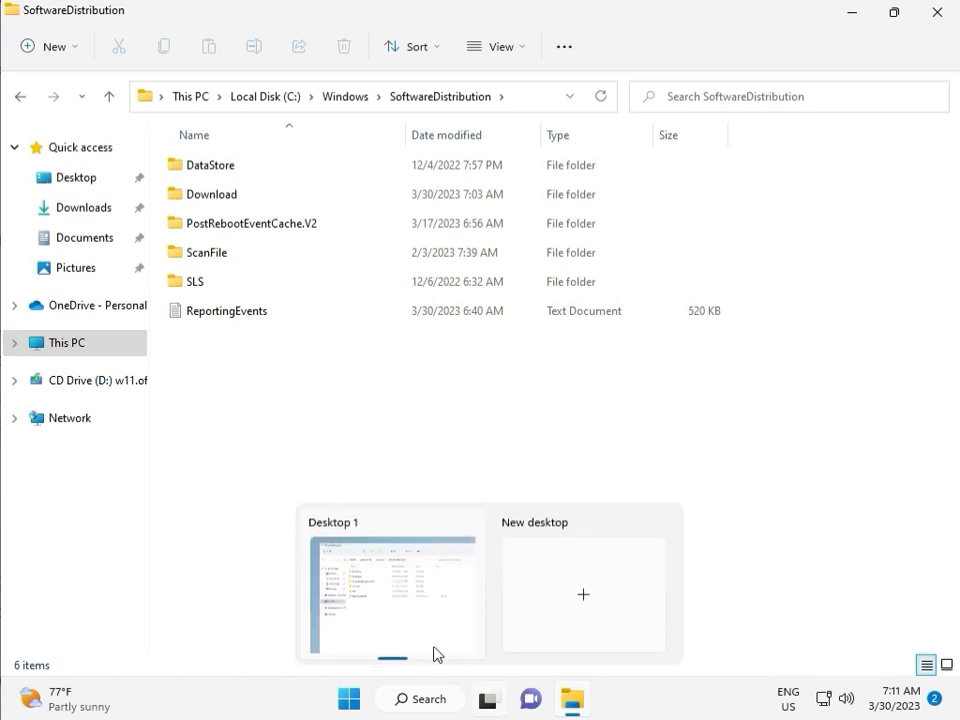
double_click(245, 197)
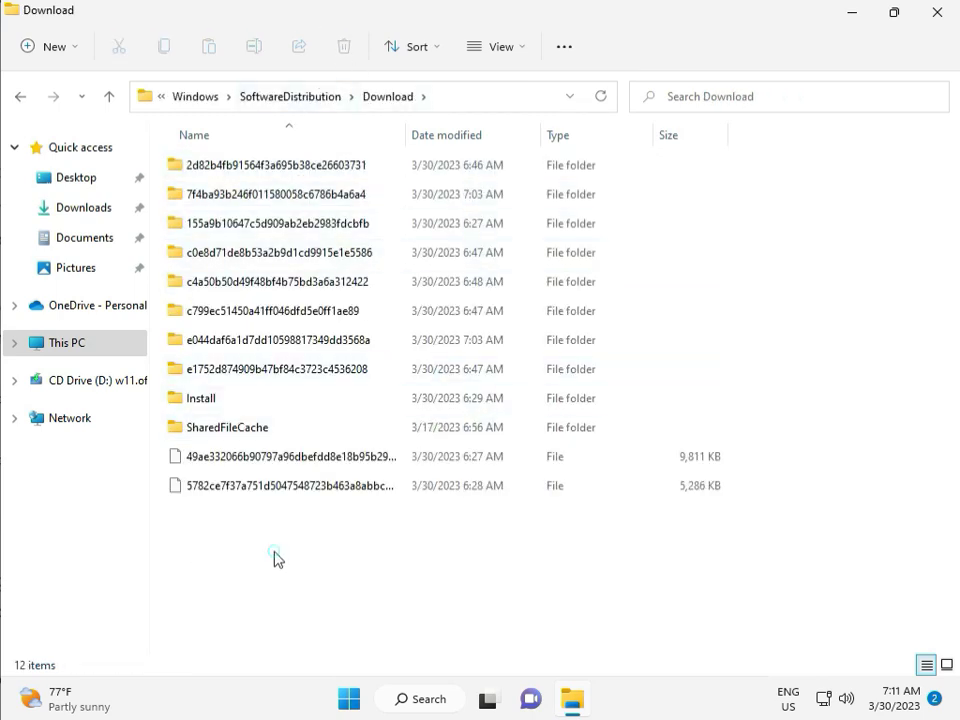
- Delete everything in the Download folder, granting administrator permission for all items, and close File Explorer
left_click_drag(274, 551, 284, 170)
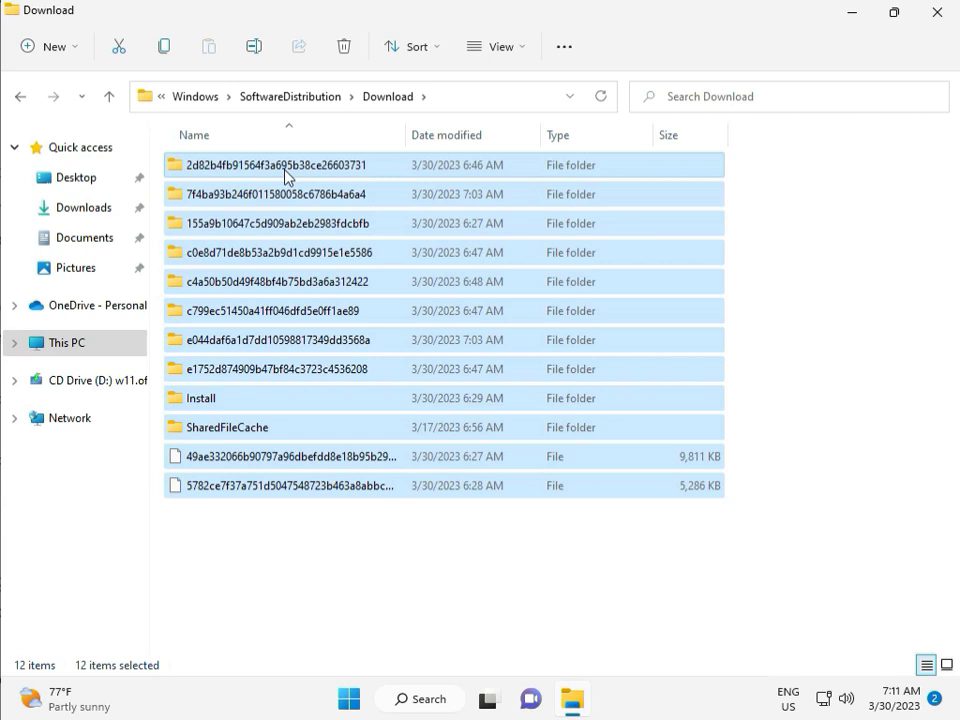
key("Delete")
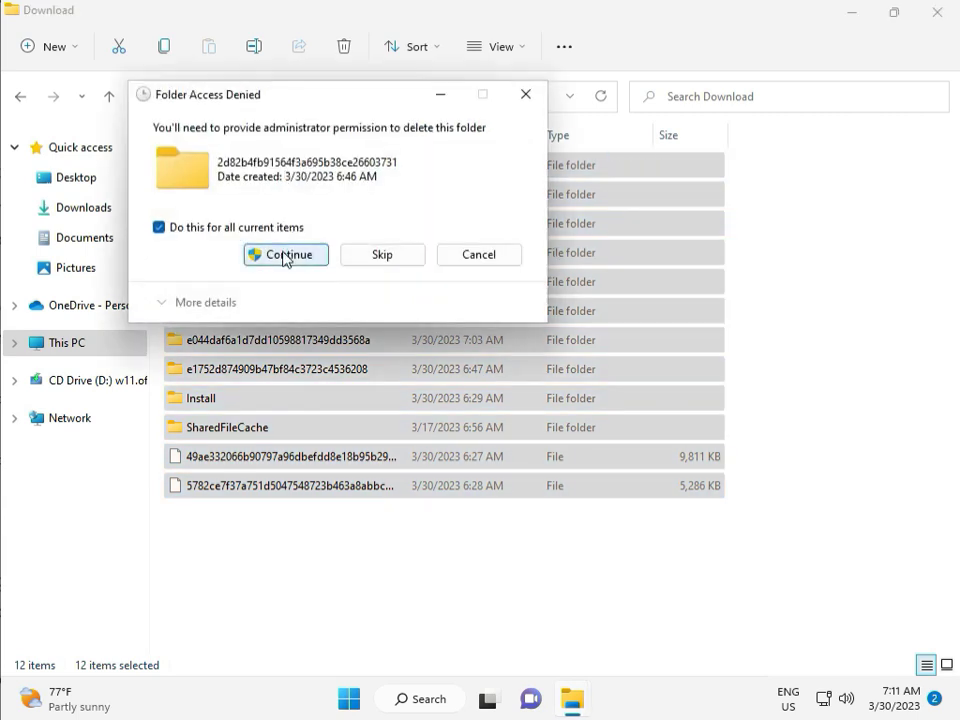
left_click(285, 255)
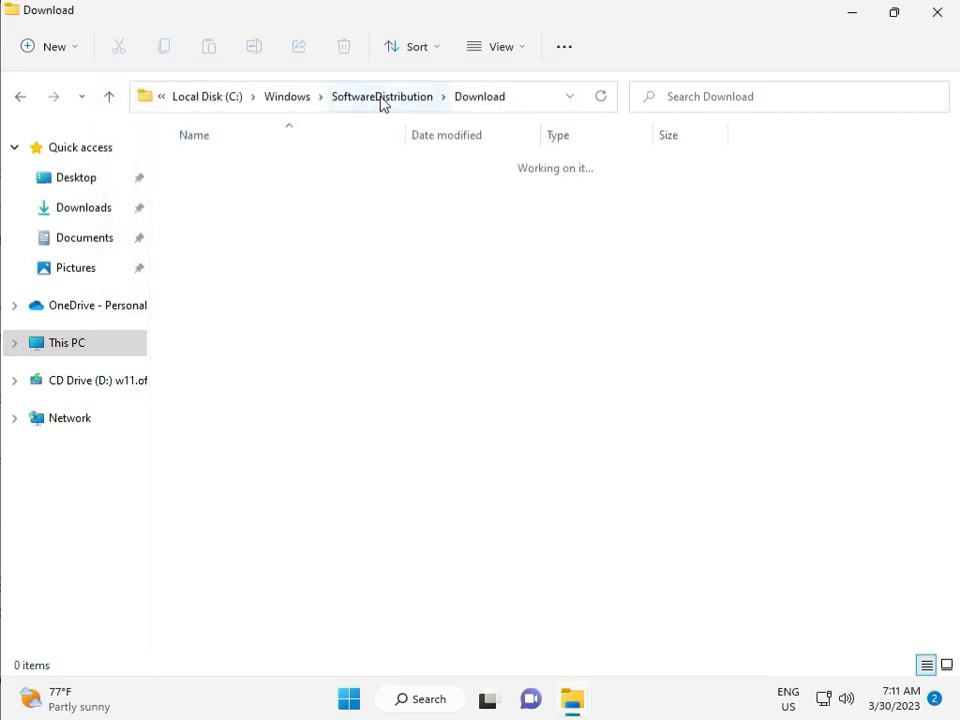
left_click(384, 97)
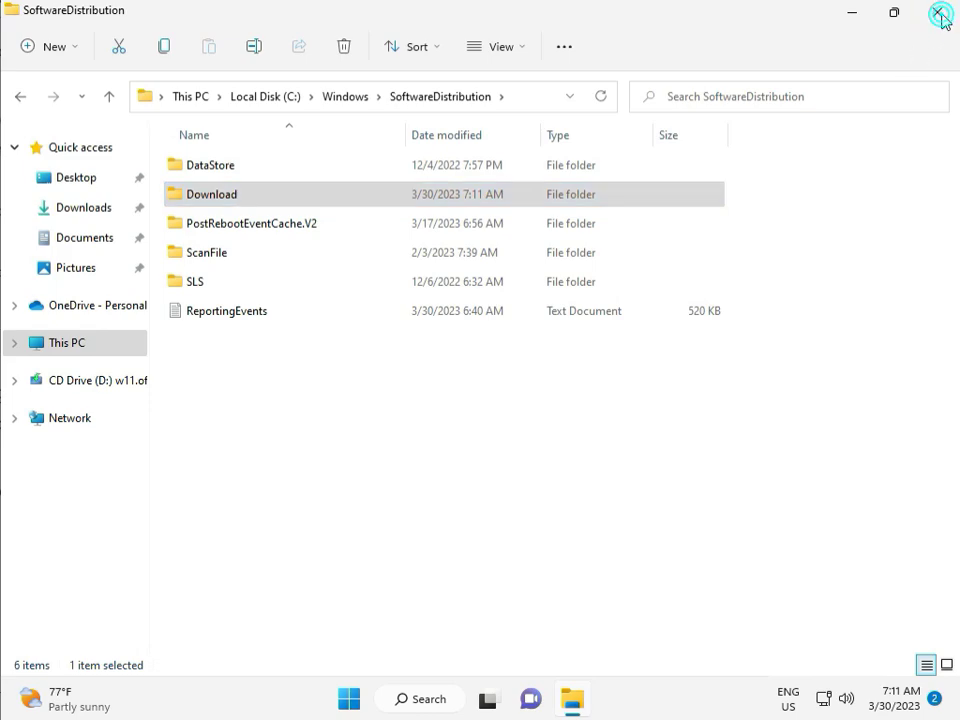
left_click(935, 13)
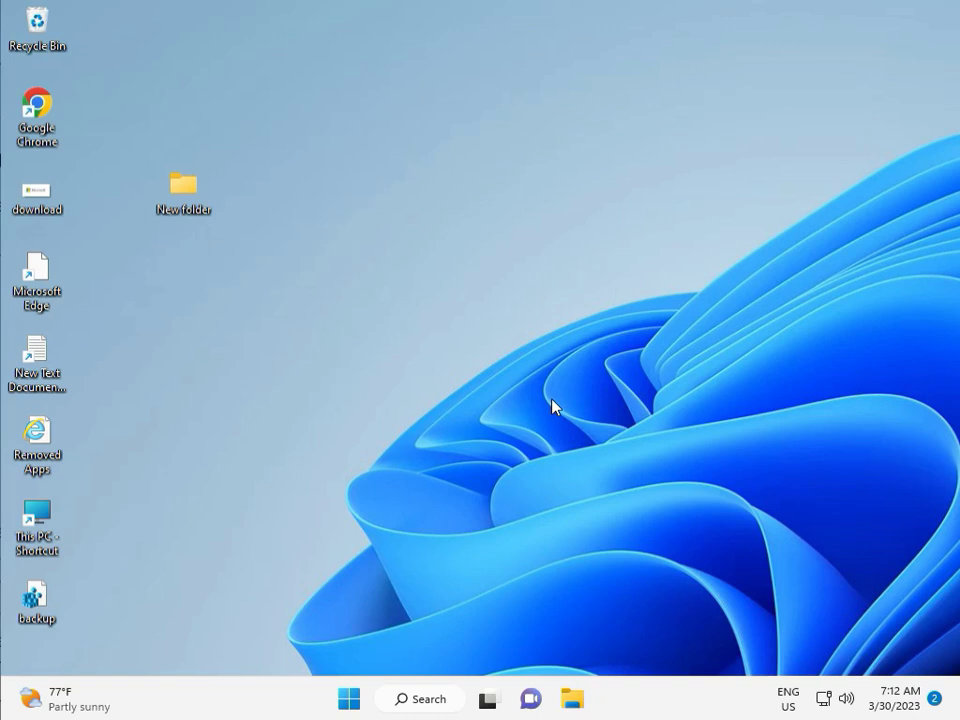
- Launch services.msc and restart the Windows Update service
key("super+r")
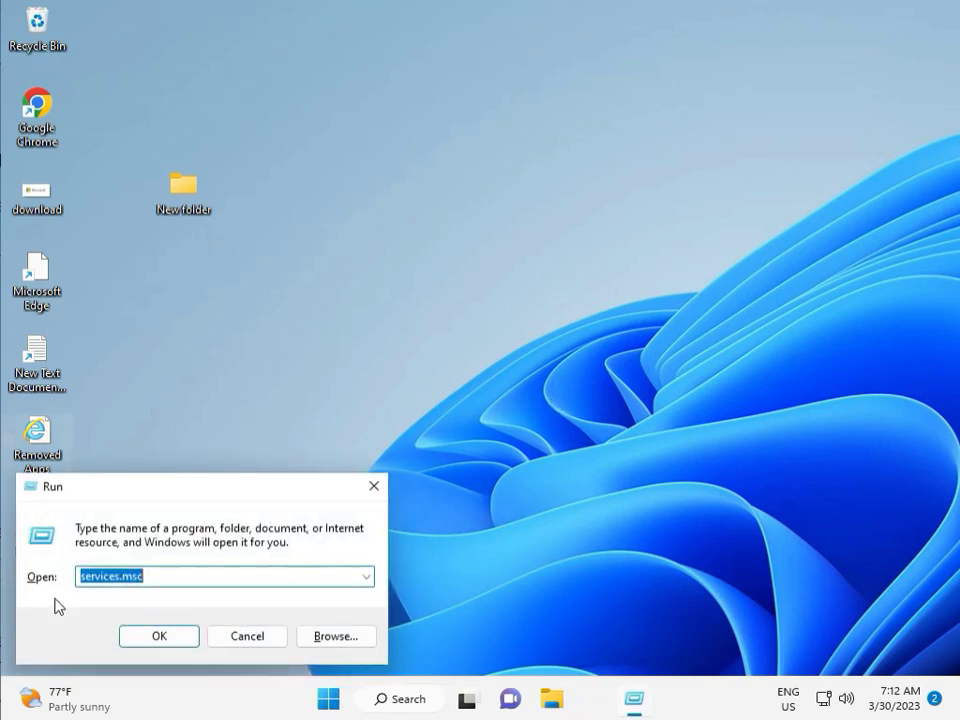
left_click(157, 636)
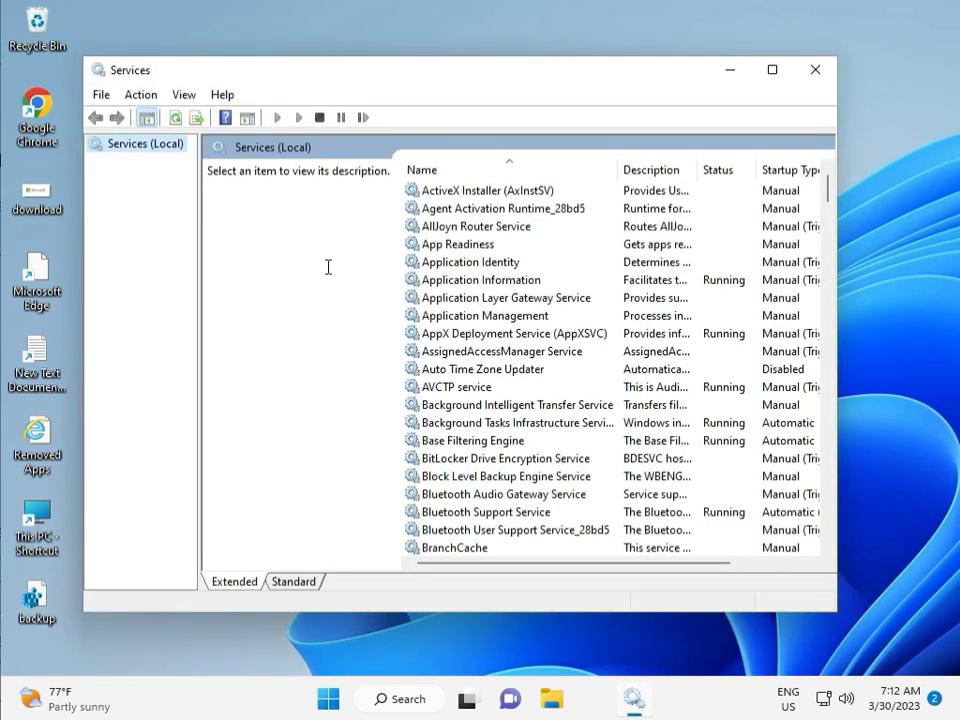
left_click(531, 298)
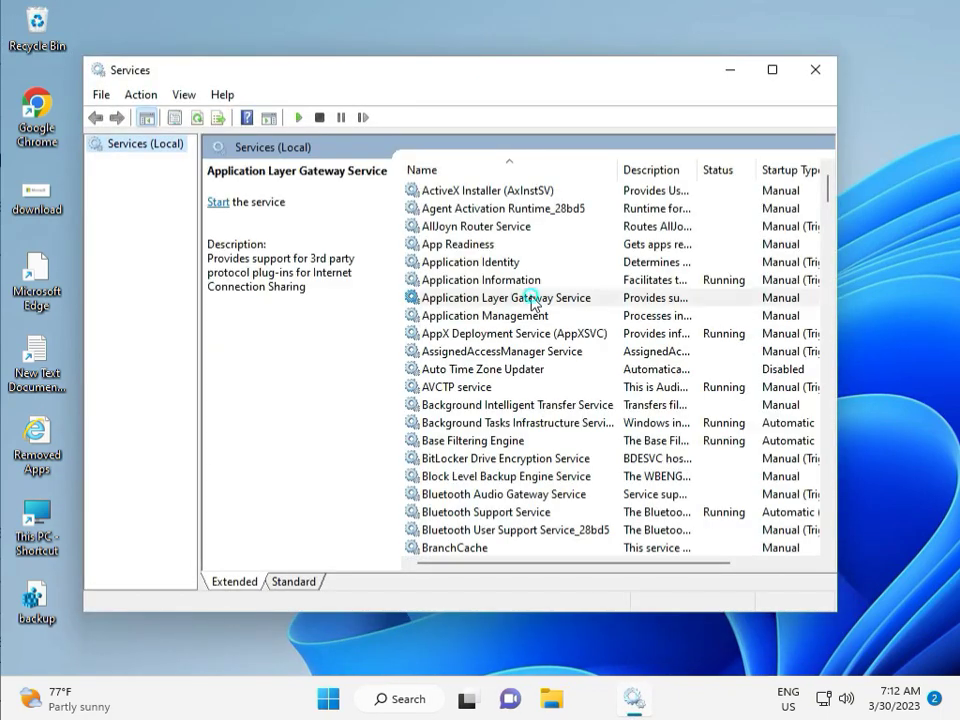
key("w")
scroll(495, 413, "down", 3)
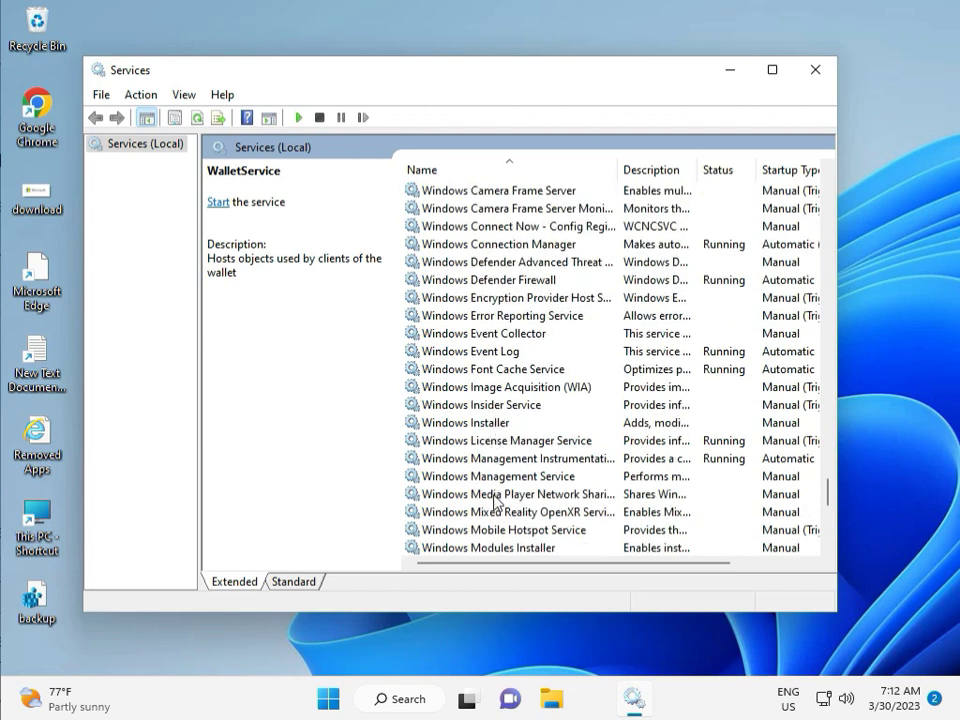
scroll(494, 470, "down", 7)
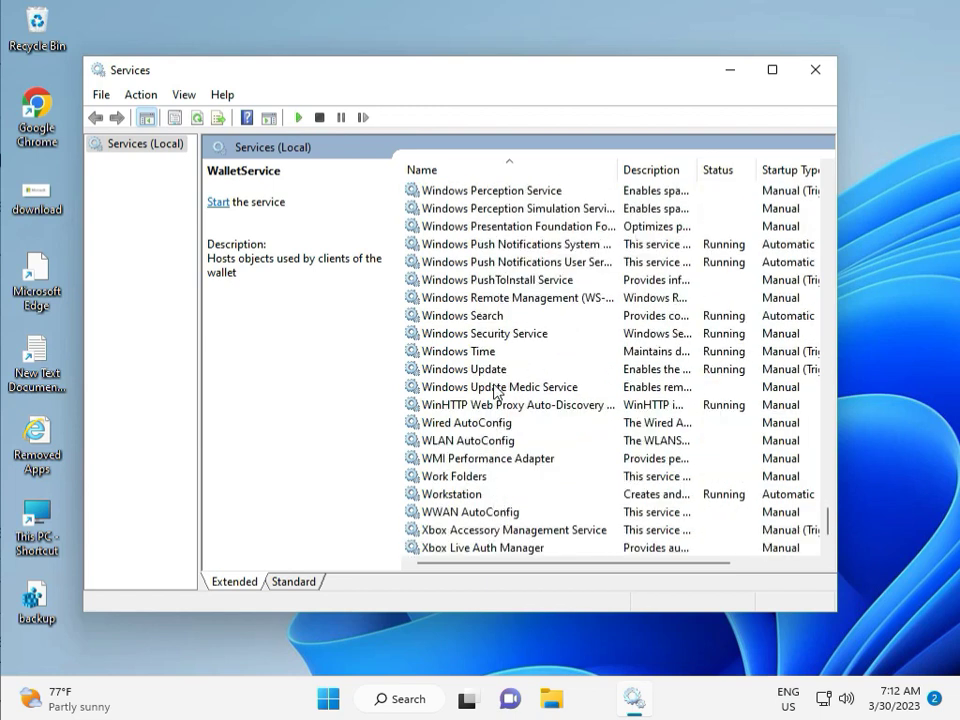
left_click(497, 368)
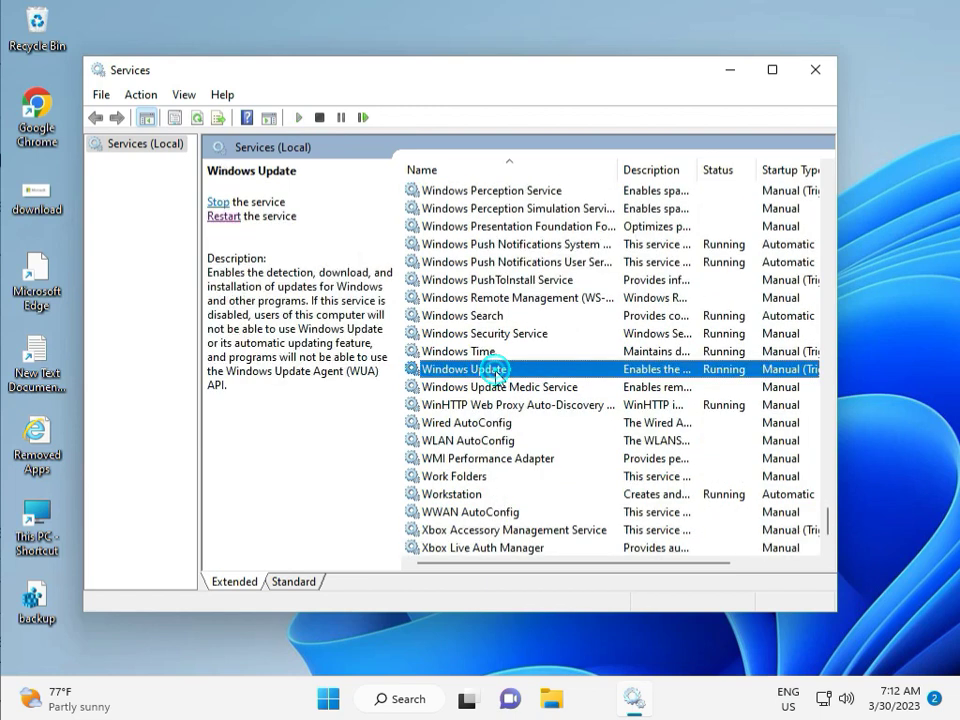
left_click(224, 217)
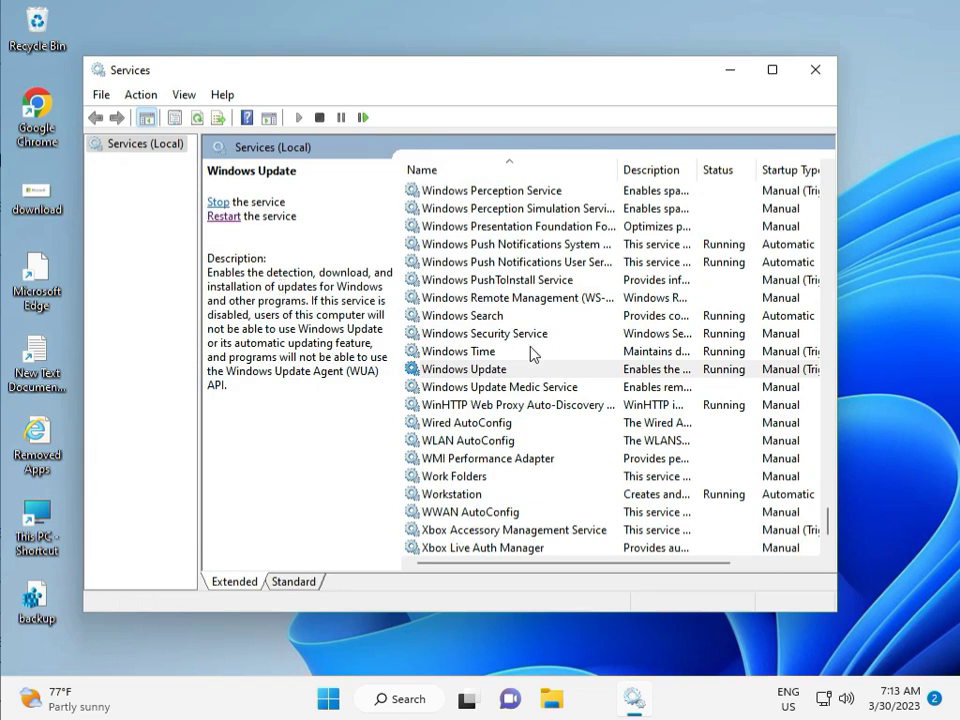
- Set the Windows Update service's startup type to Automatic, apply the change, and close the Services window
double_click(489, 370)
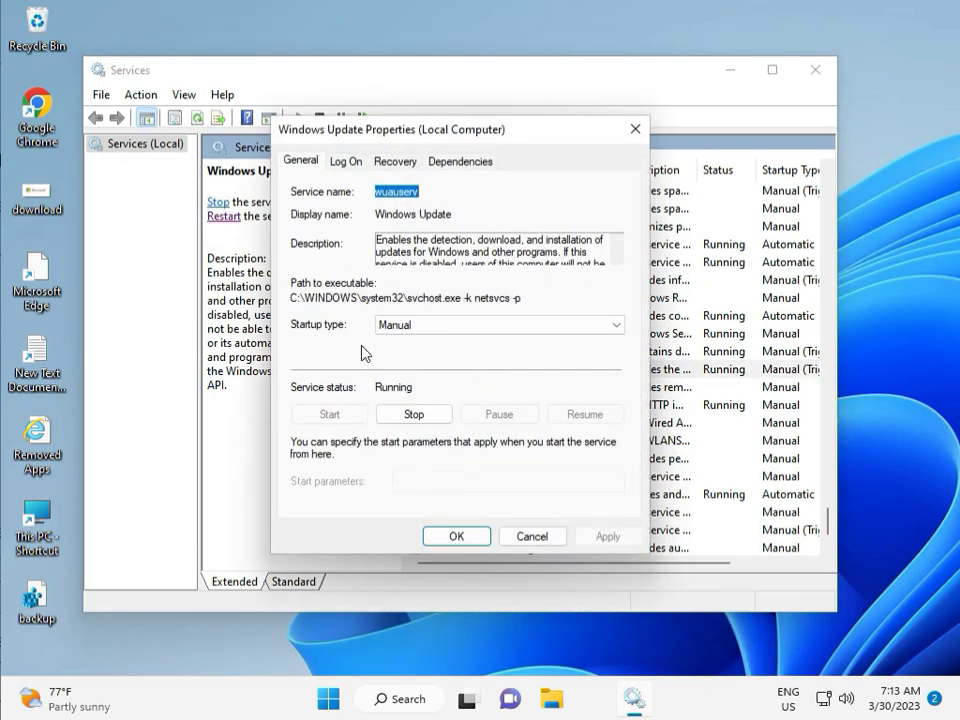
left_click(400, 325)
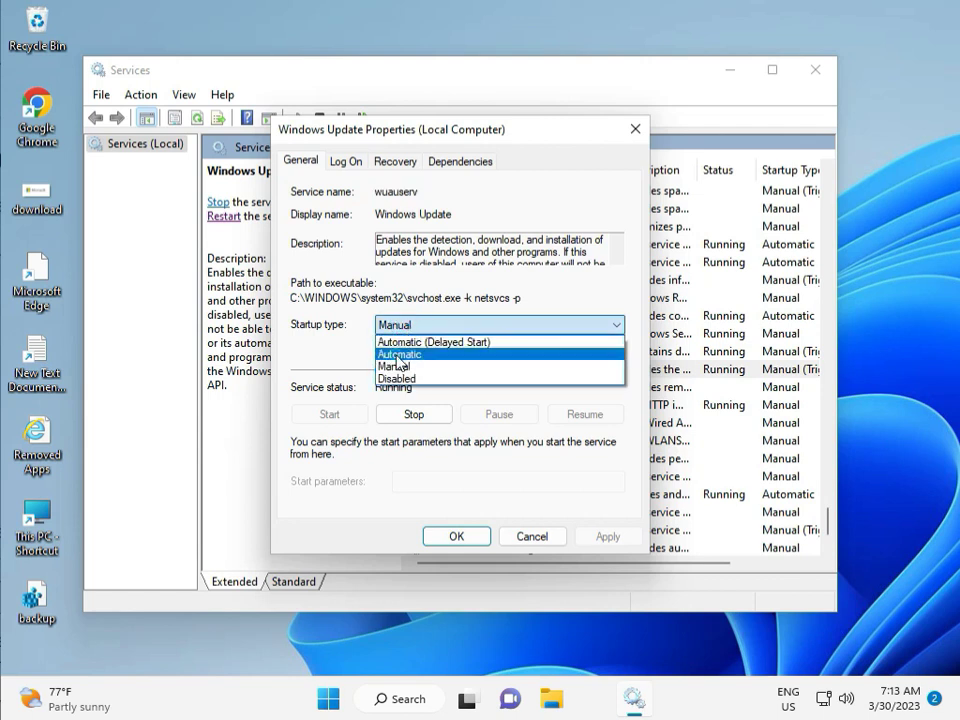
left_click(398, 355)
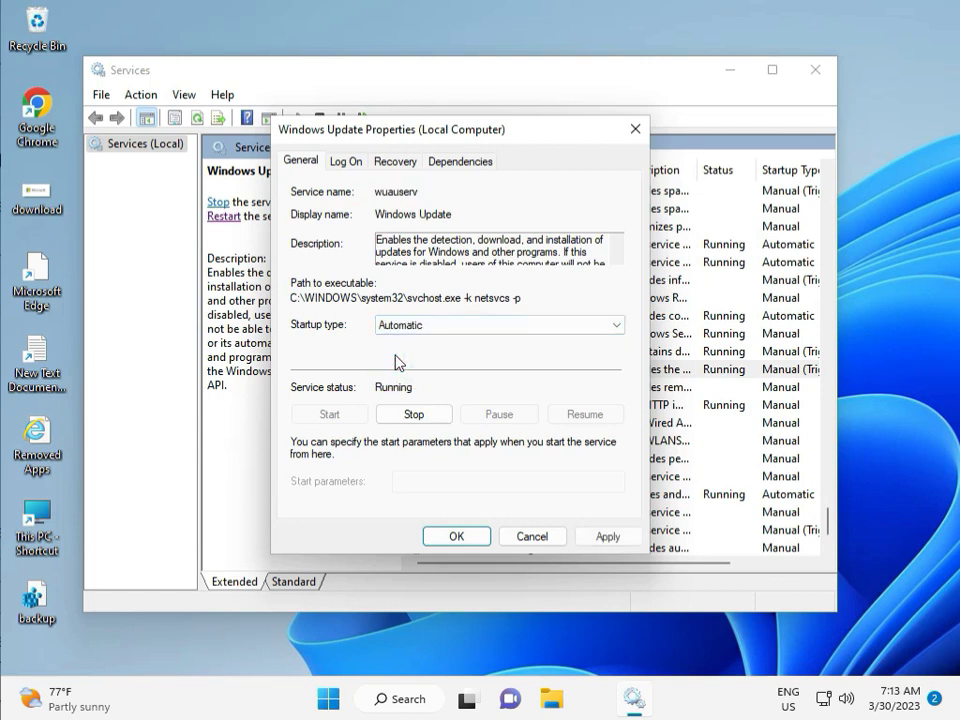
left_click(608, 537)
left_click(454, 536)
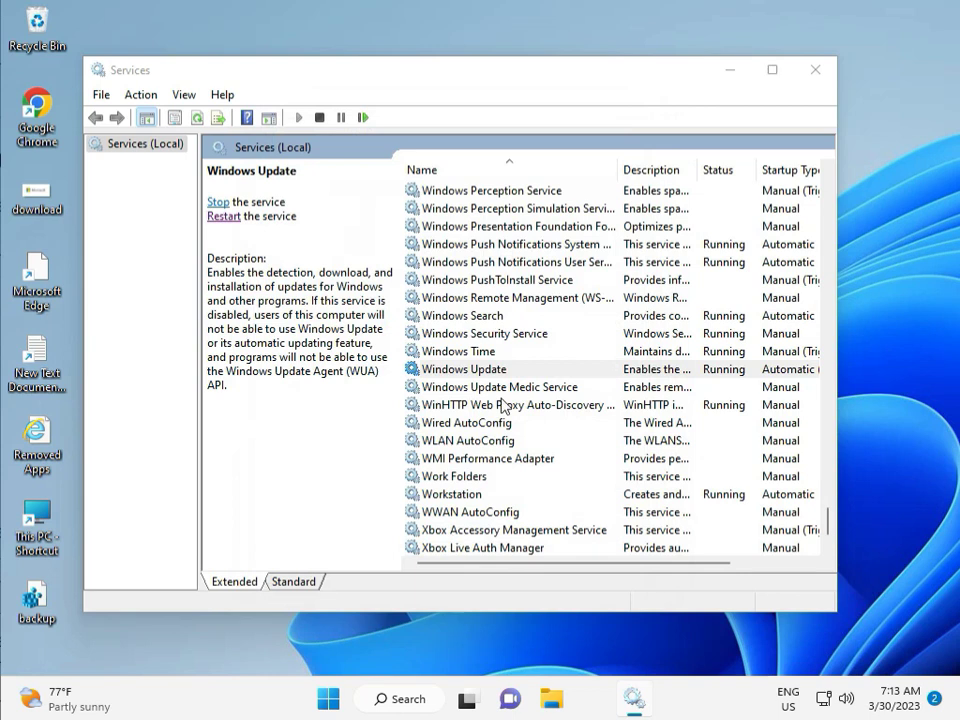
left_click(817, 71)
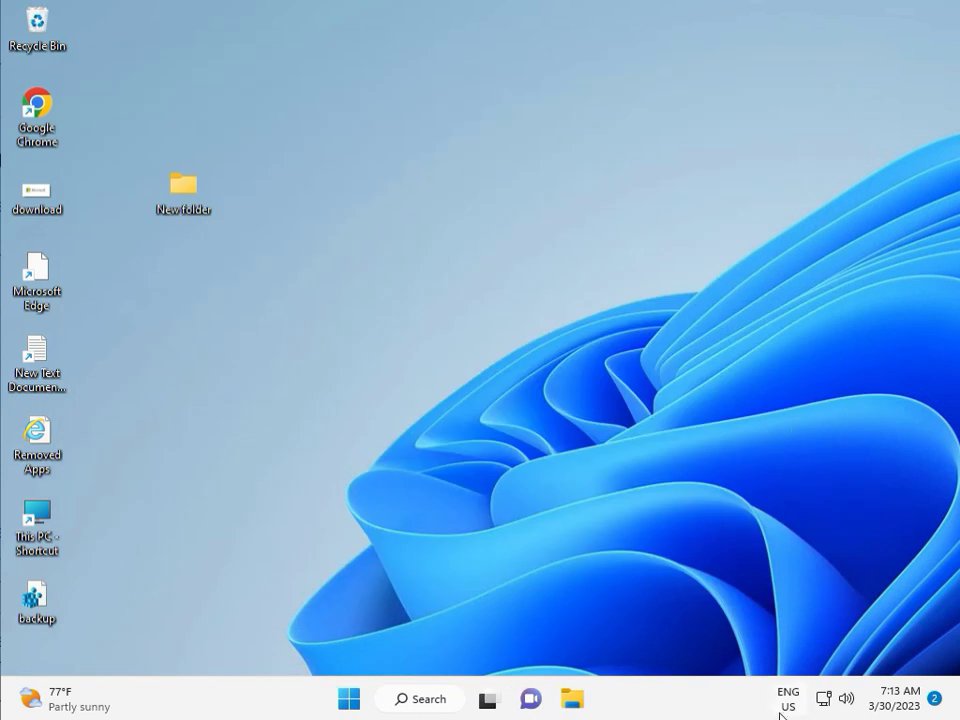
- Launch the Registry Editor with the regedit command and allow it to make changes to the device
left_click(535, 505)
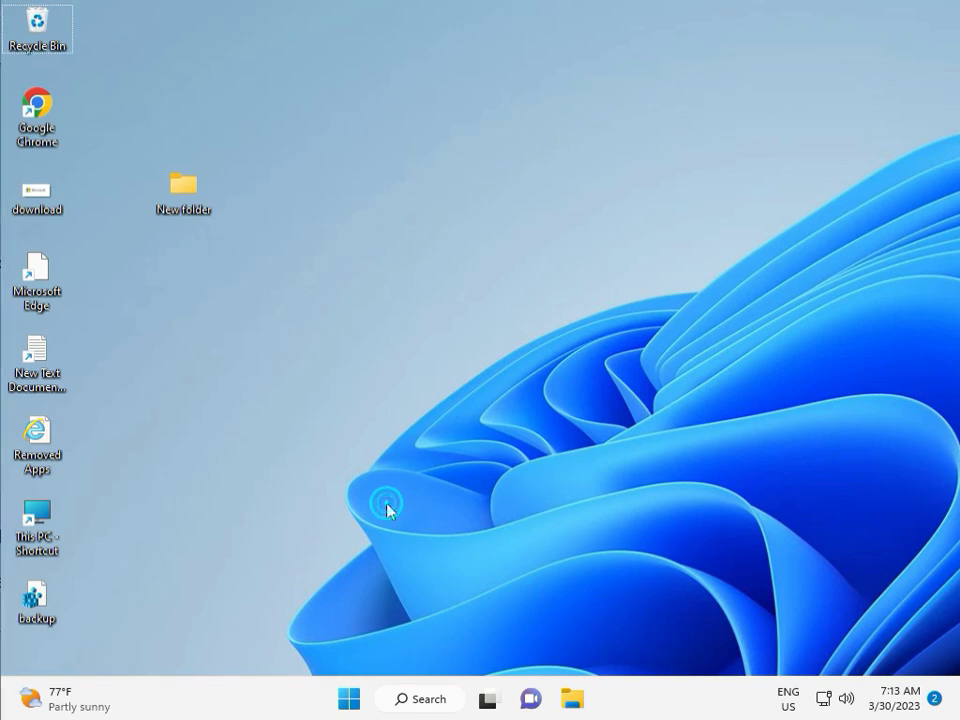
key("super+r")
type("r")
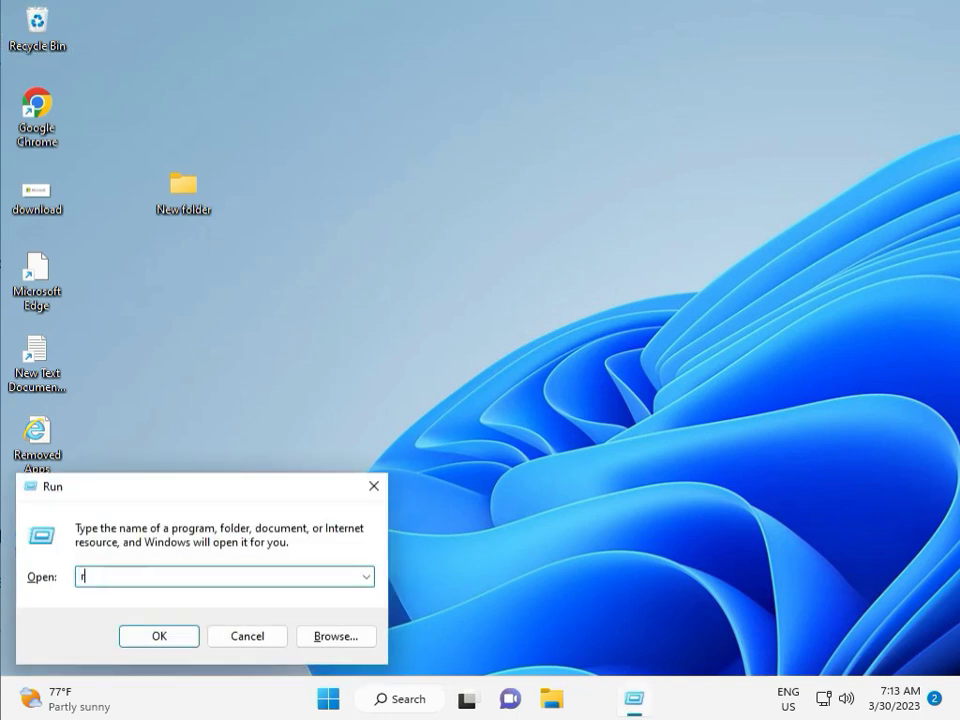
type("egewit")
key("Return")
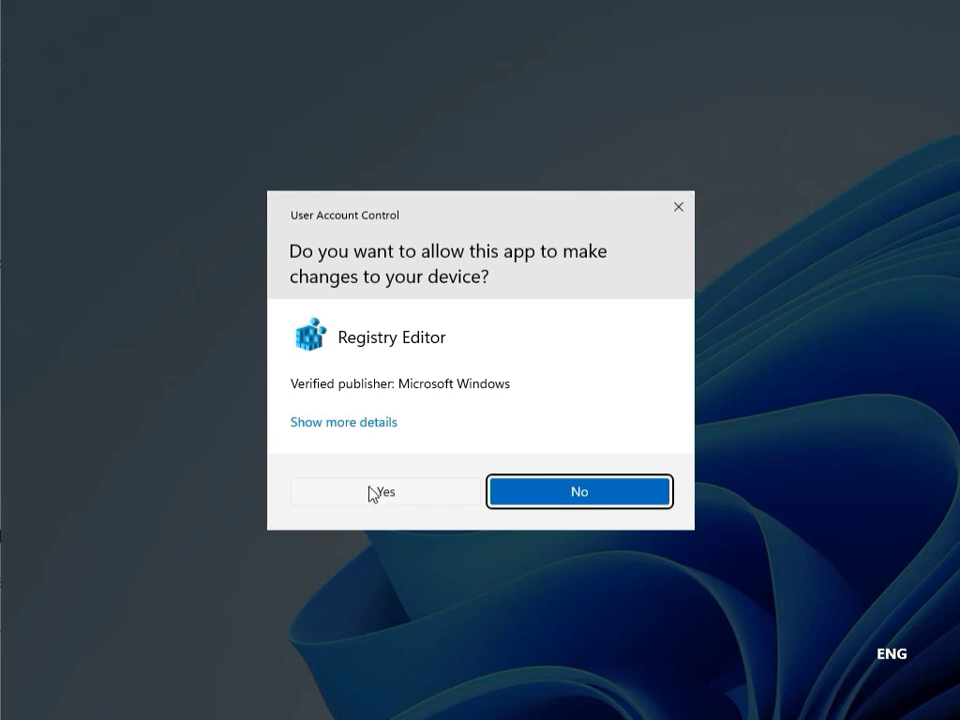
left_click(373, 492)
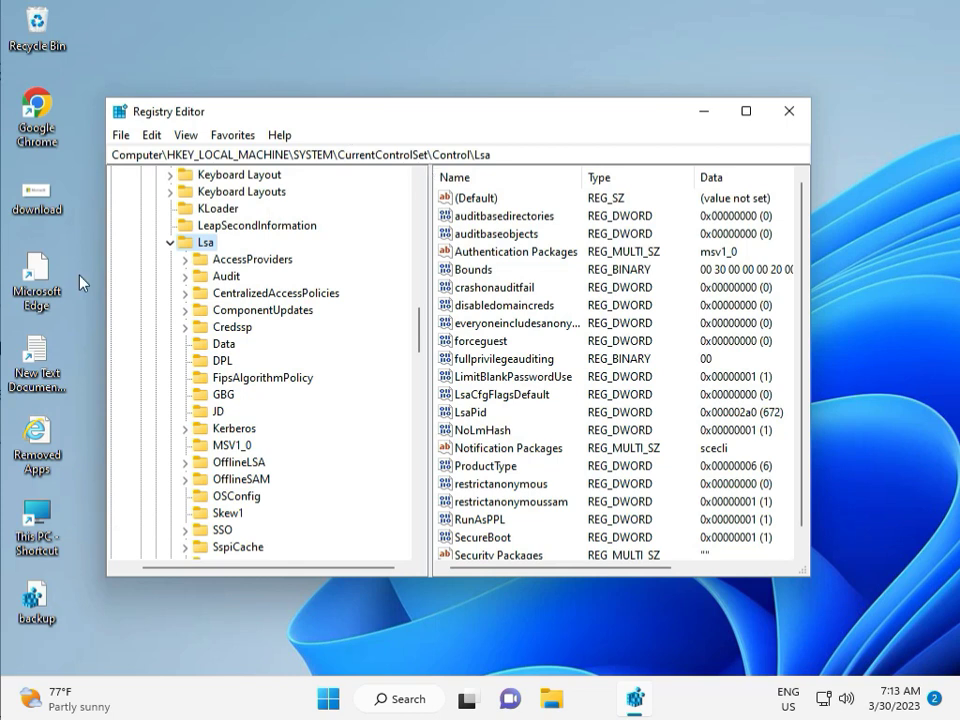
- Collapse the expanded Lsa, SYSTEM and HKEY_LOCAL_MACHINE keys in the registry tree
left_click(170, 242)
scroll(172, 265, "up", 20)
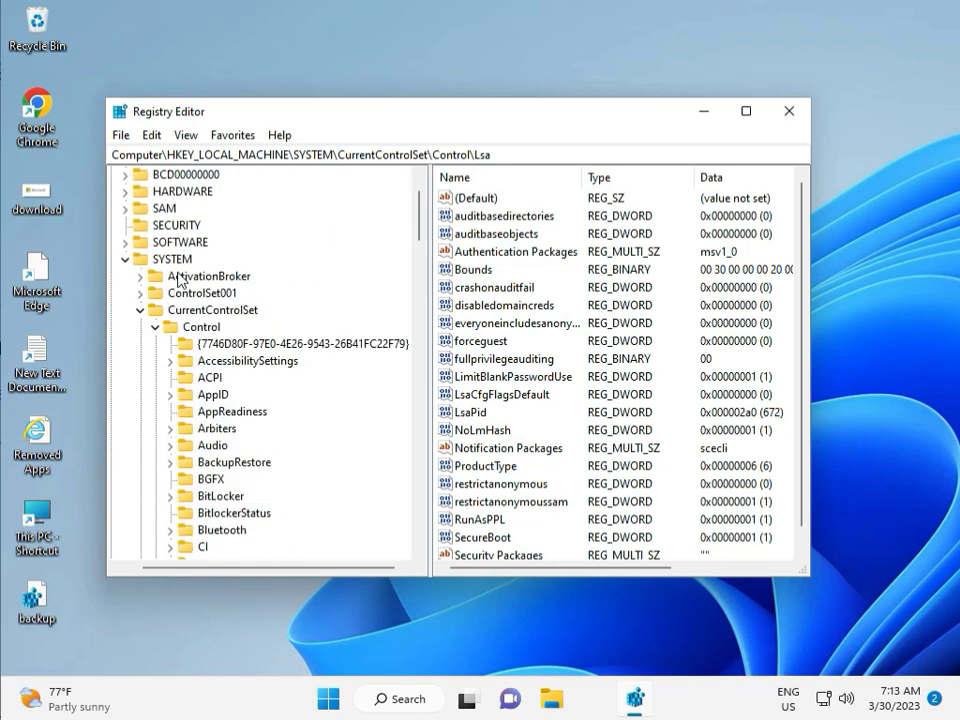
left_click(125, 327)
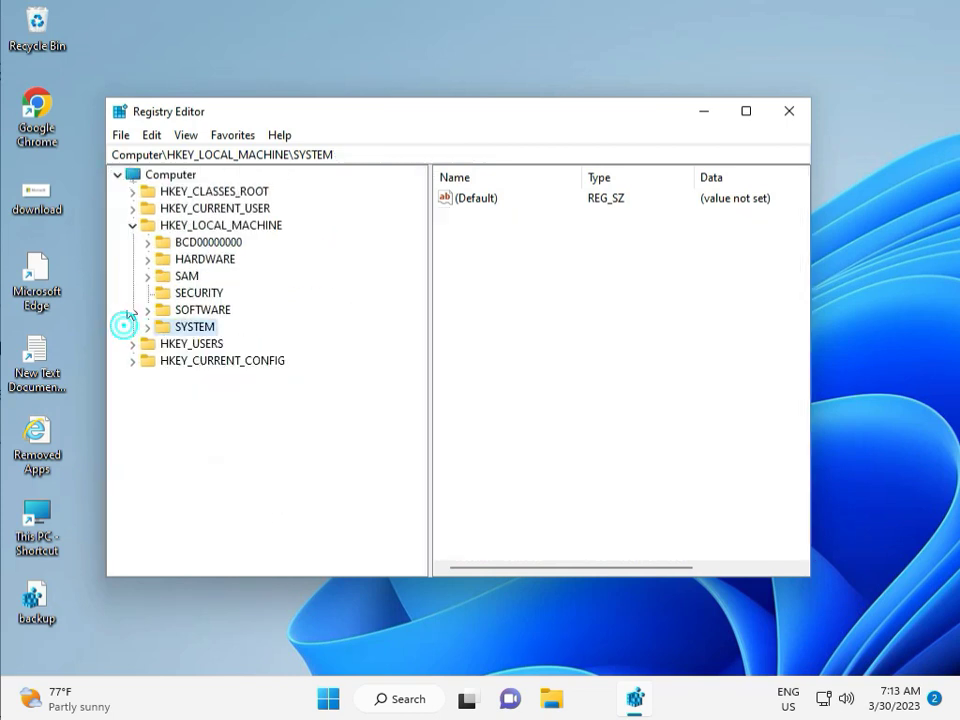
left_click(133, 225)
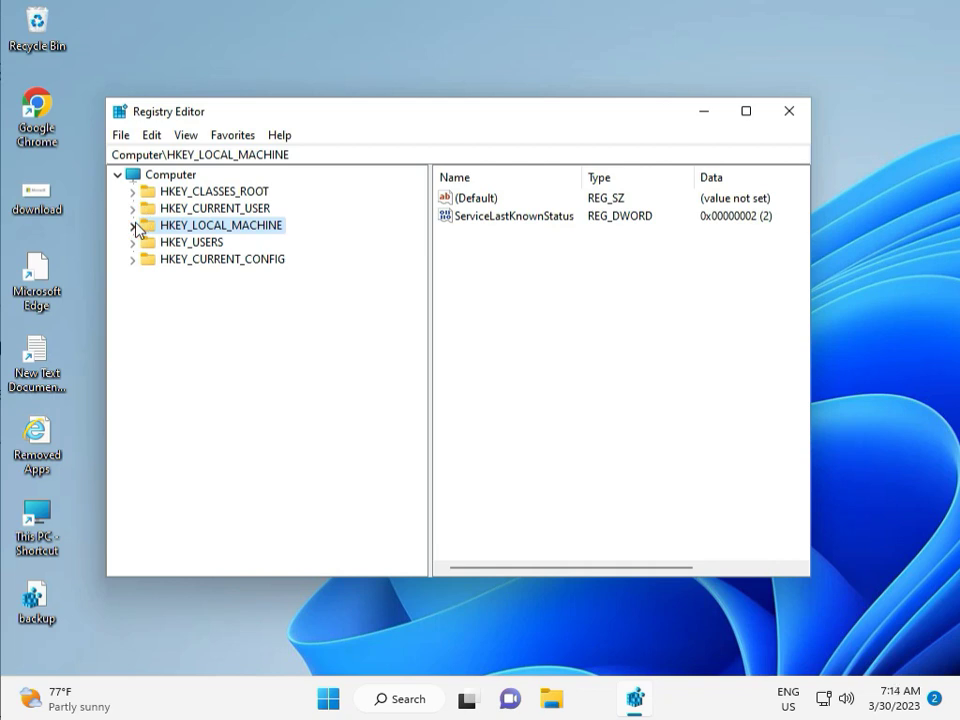
- Expand HKEY_LOCAL_MACHINE\SOFTWARE\Policies\Microsoft\Windows, examine its subkeys, and close the Registry Editor
left_click(134, 226)
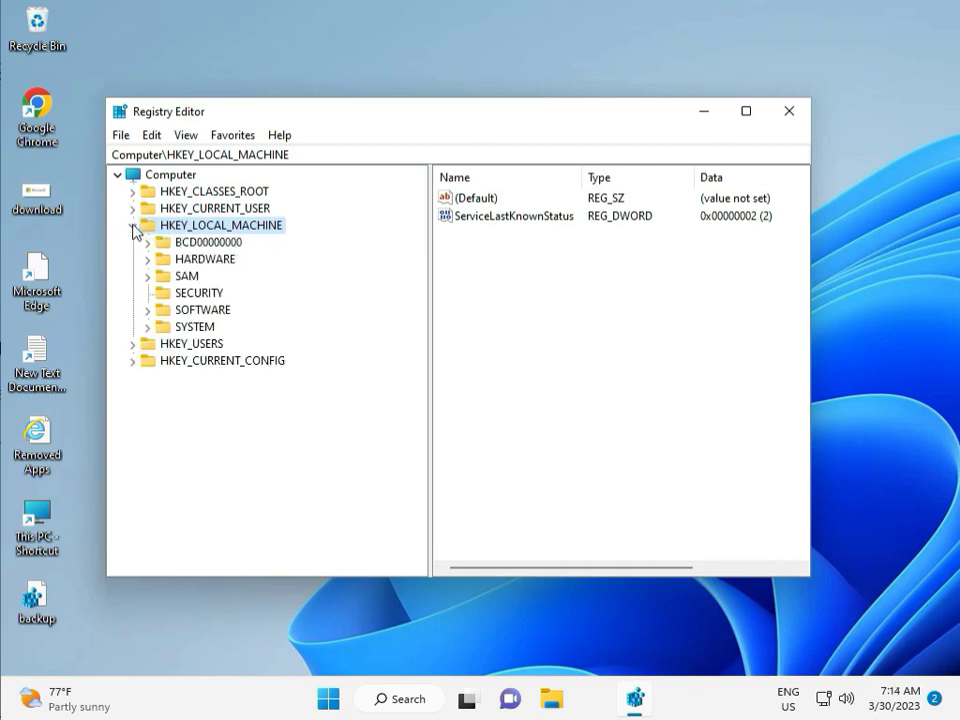
left_click(148, 310)
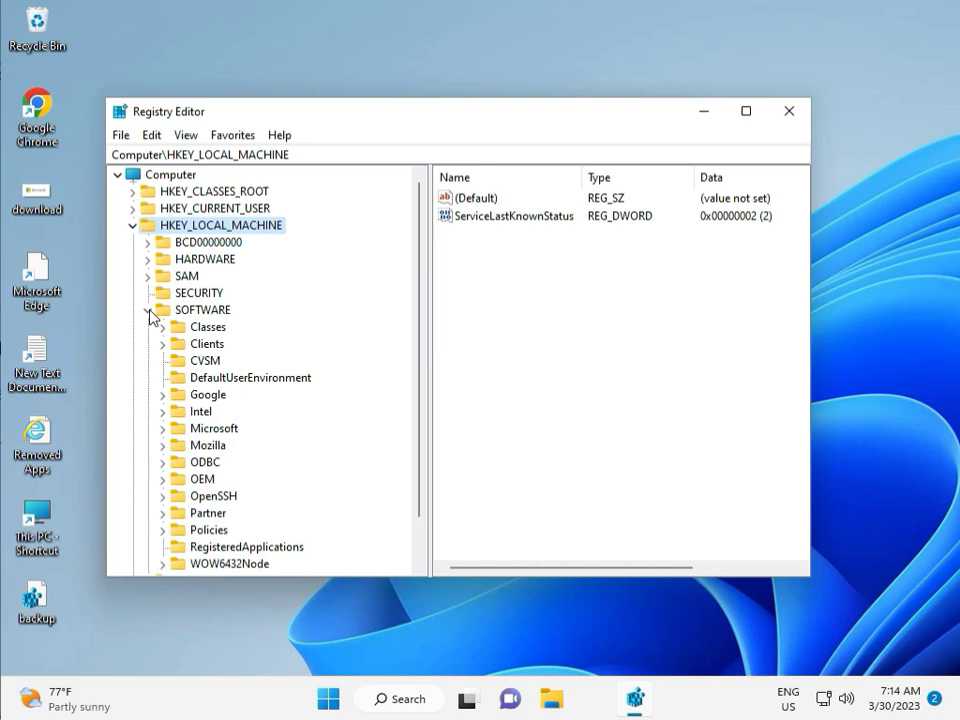
scroll(193, 395, "down", 1)
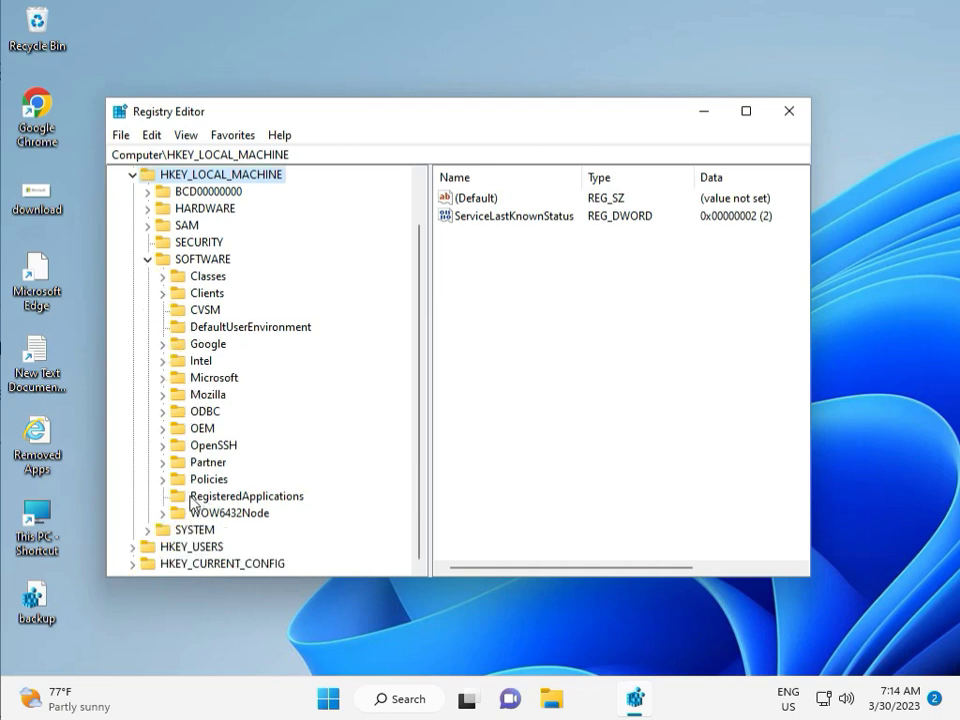
left_click(163, 479)
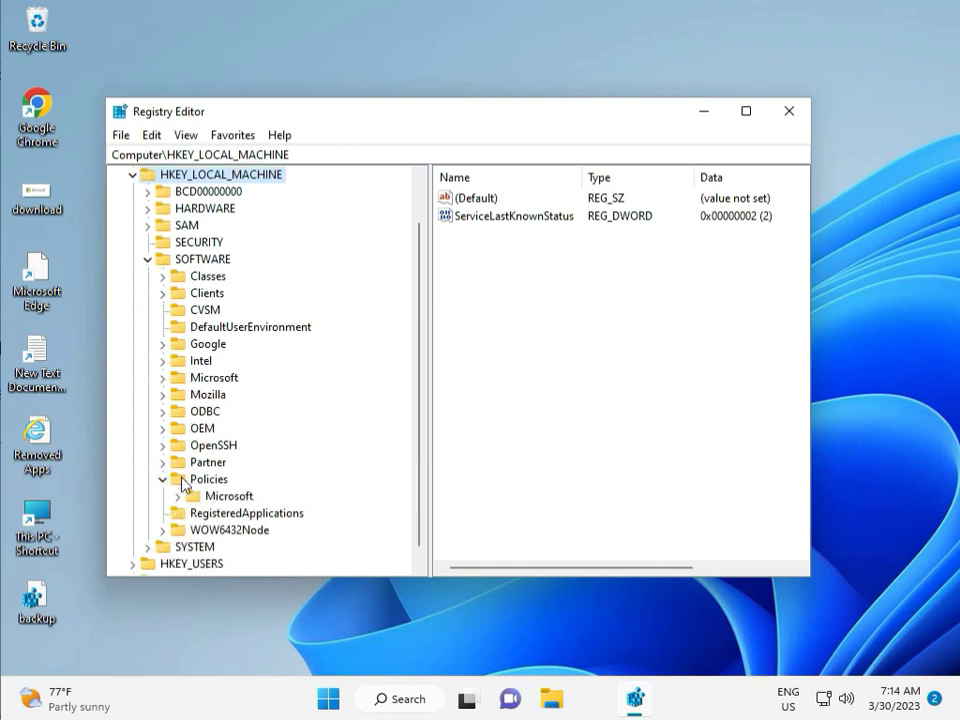
left_click(179, 497)
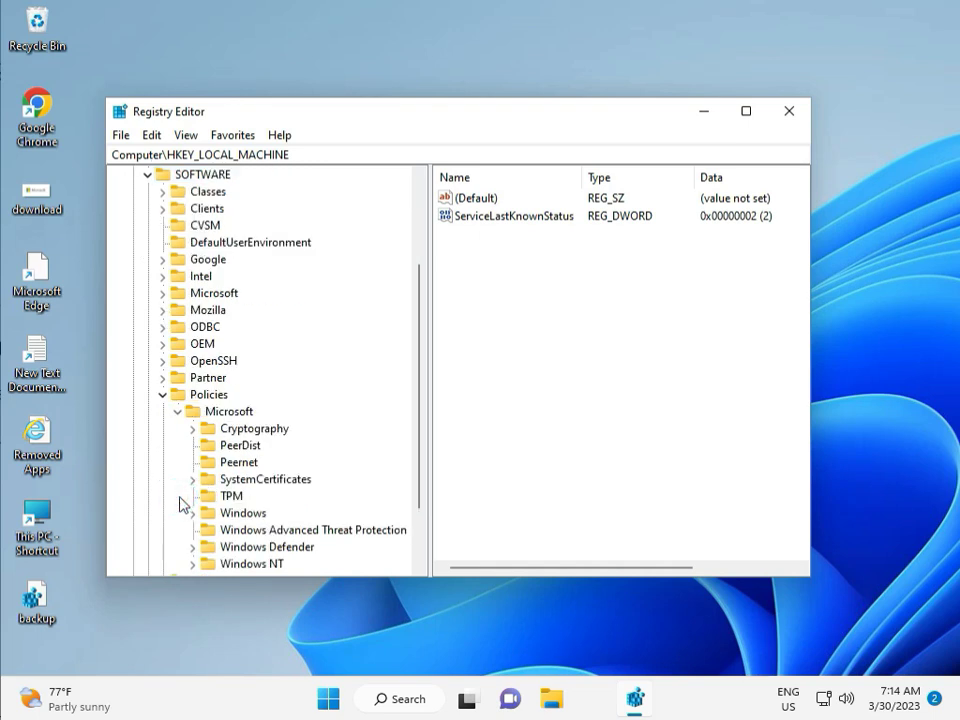
scroll(221, 497, "down", 2)
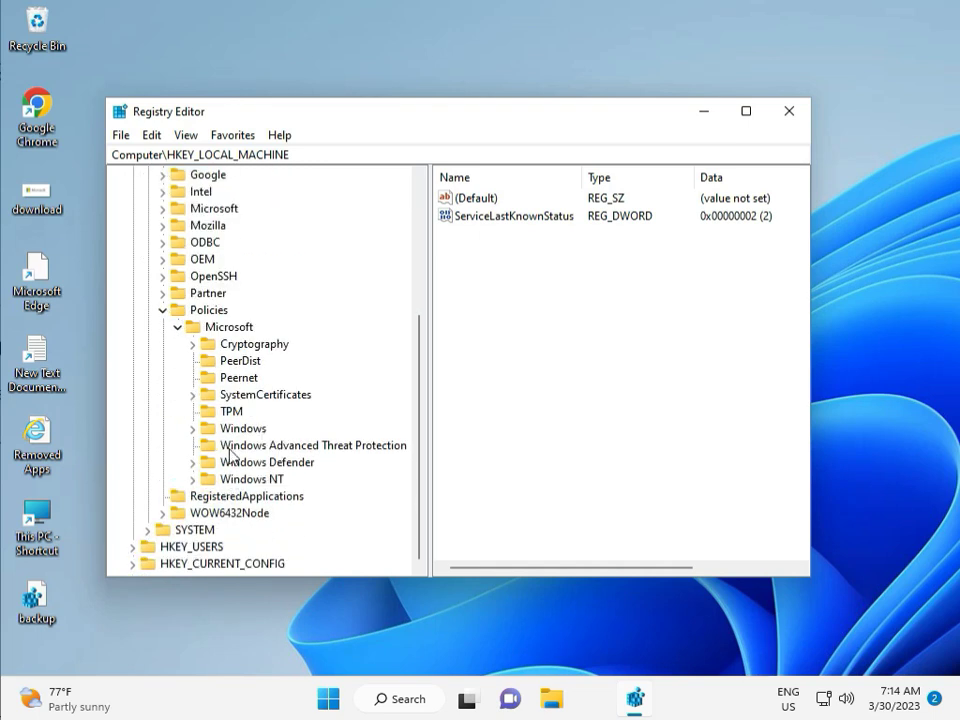
left_click(193, 428)
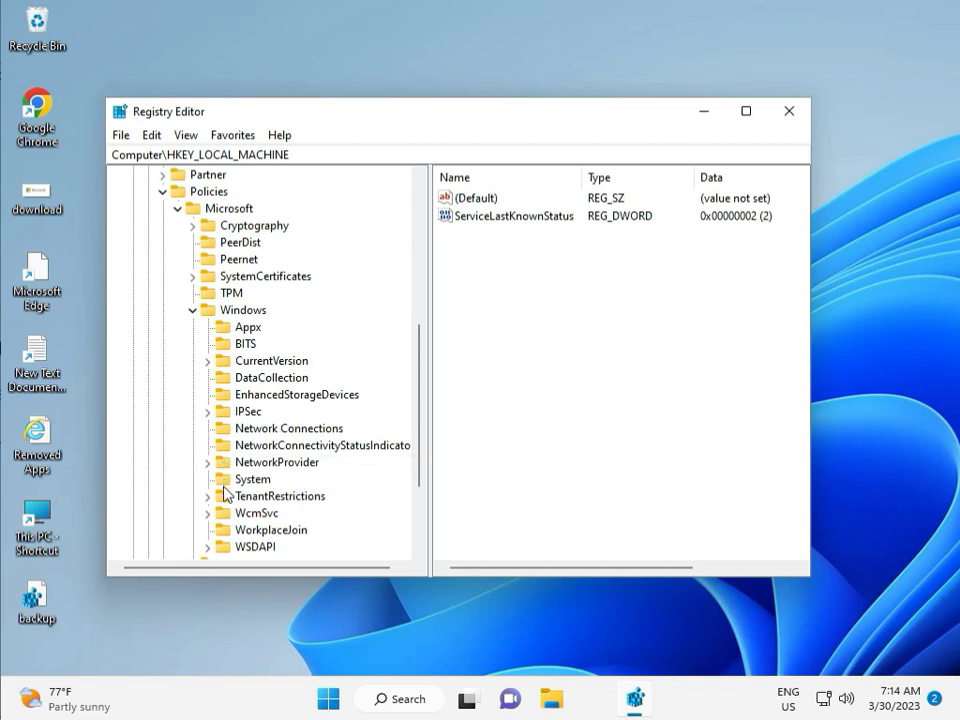
scroll(225, 537, "down", 1)
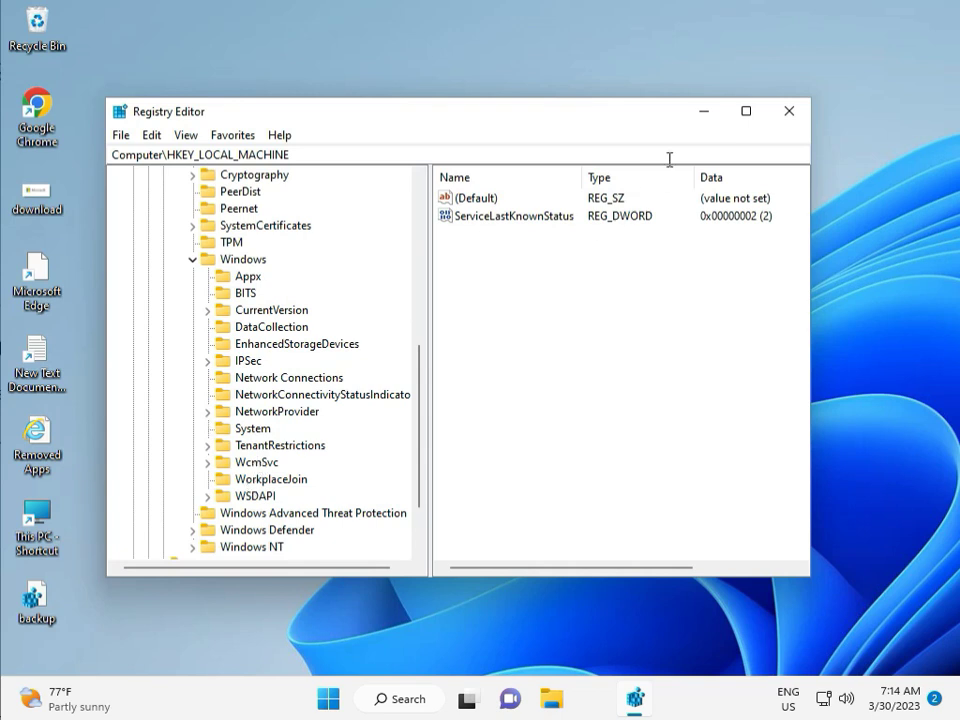
left_click(790, 112)
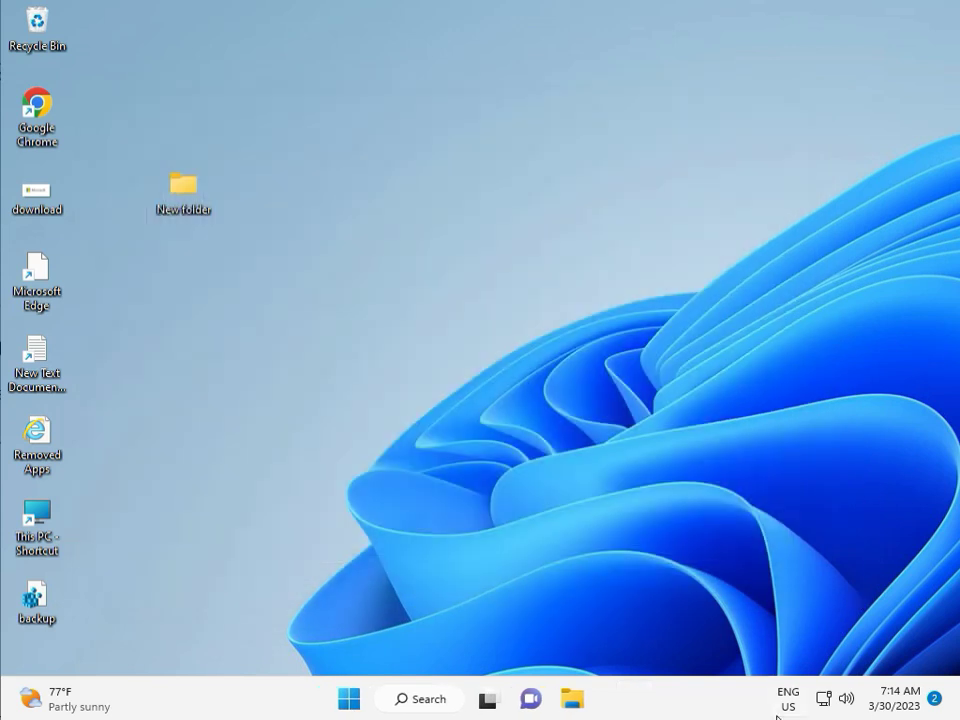
- Search for cmd and open Command Prompt as administrator, approving the User Account Control request
left_click(296, 450)
key("super")
type("cmd")
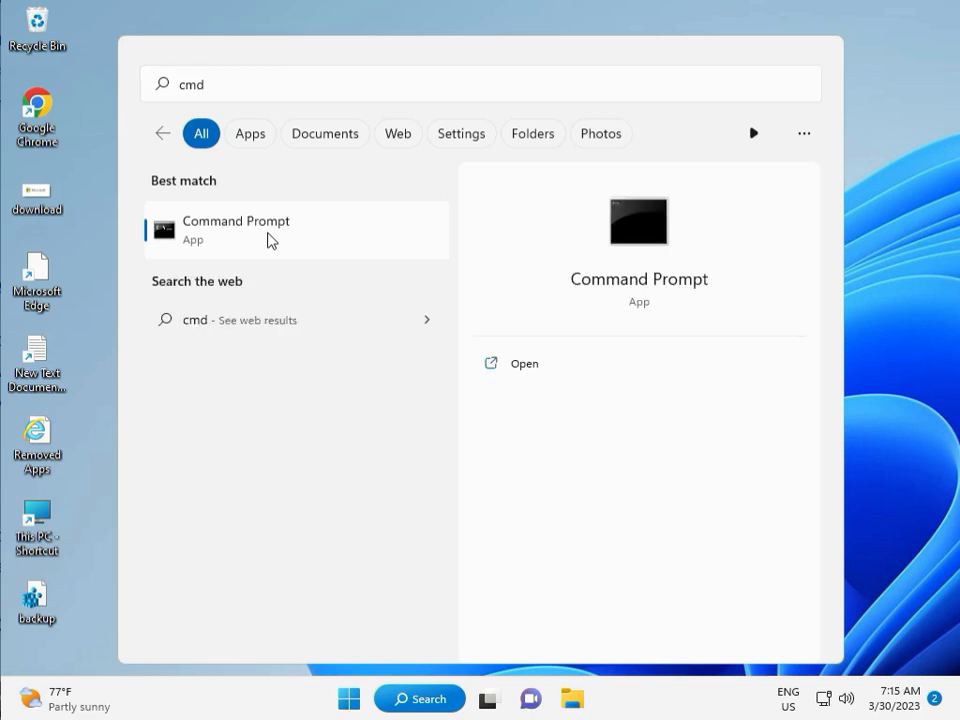
left_click(512, 396)
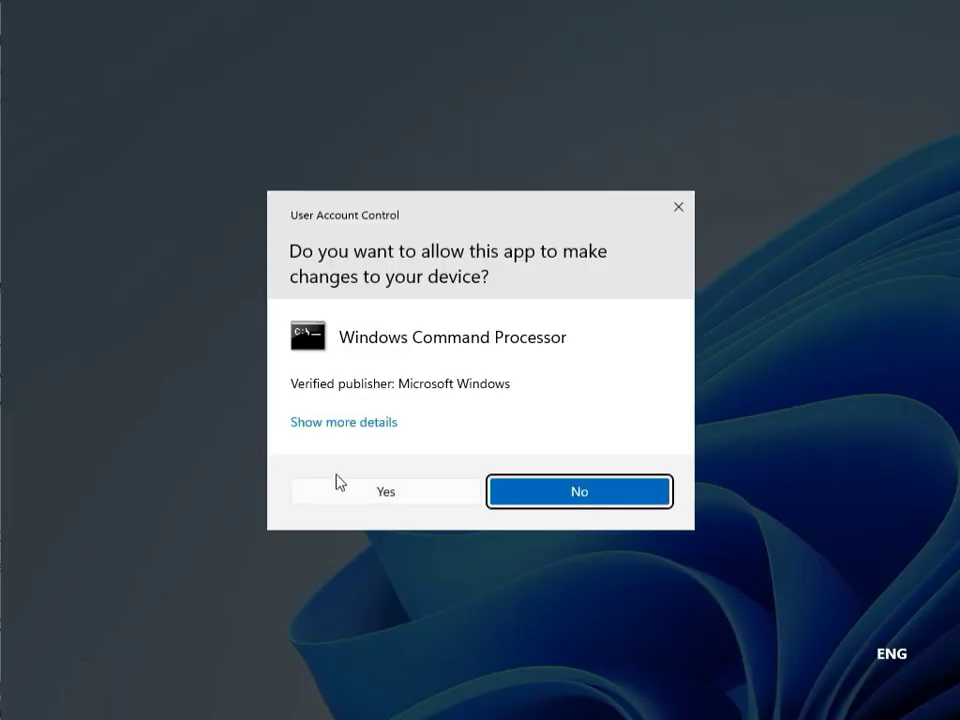
left_click(354, 488)
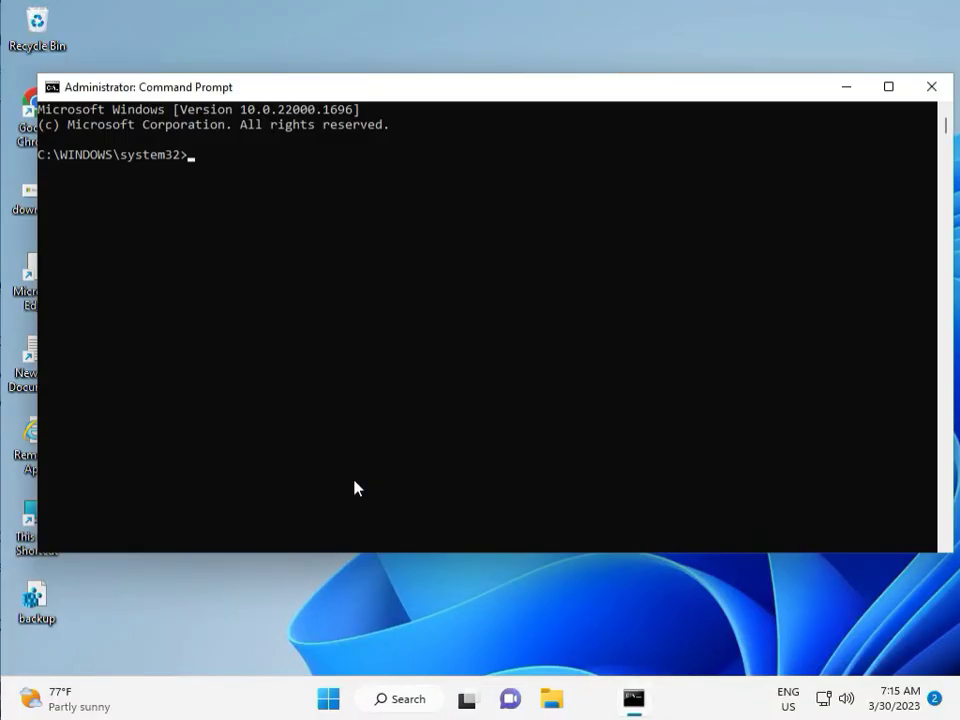
- Run chkdsk /f /r, answer y to schedule the volume check for the next restart, and close Command Prompt
type("chkdsk /f /r")
key("Return")
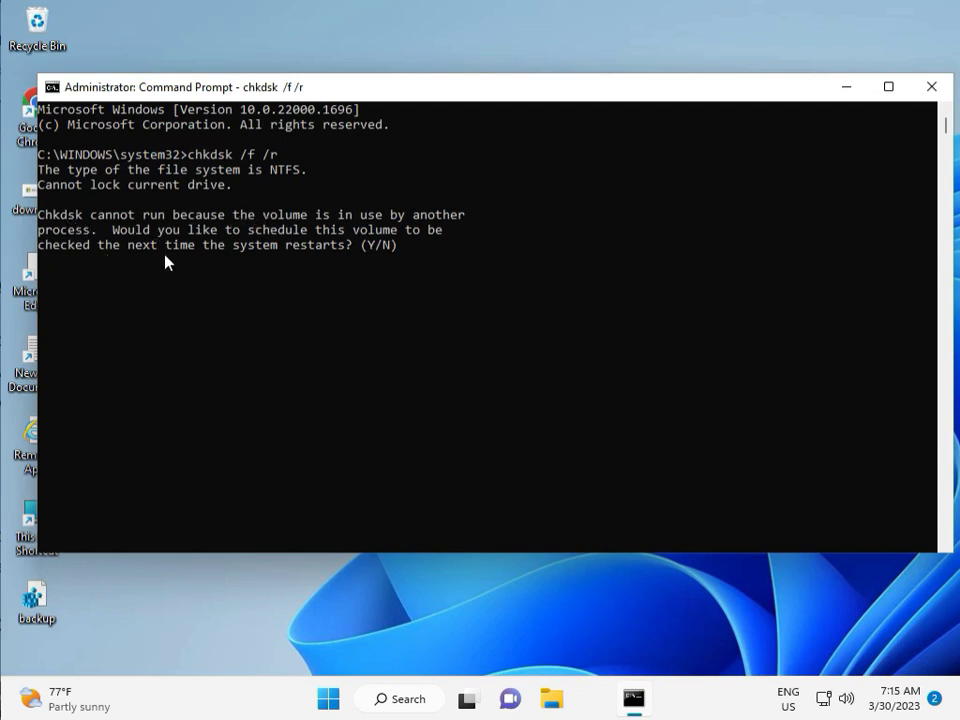
type("y")
key("Return")
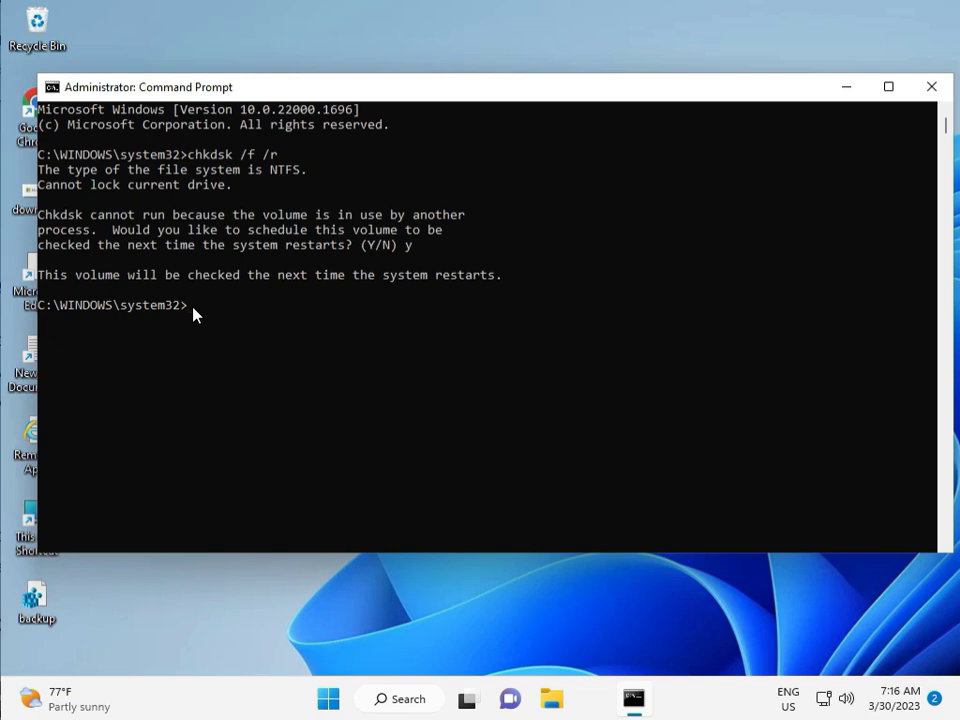
left_click(931, 88)
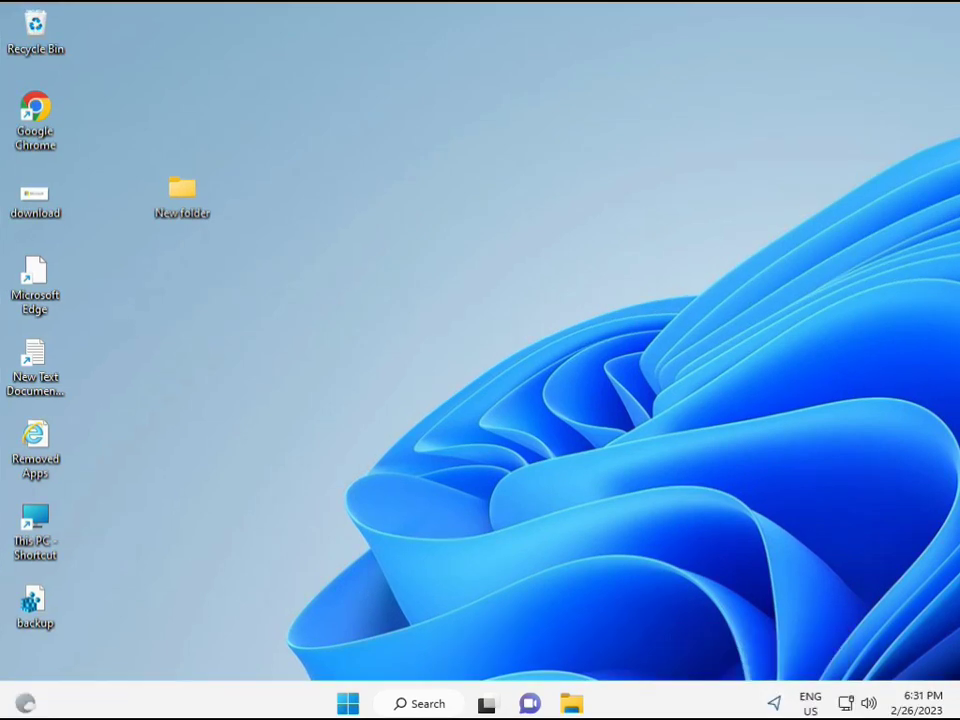
- Find Command Prompt by searching for cmd and run it with administrator rights, accepting the permission request
left_click(348, 704)
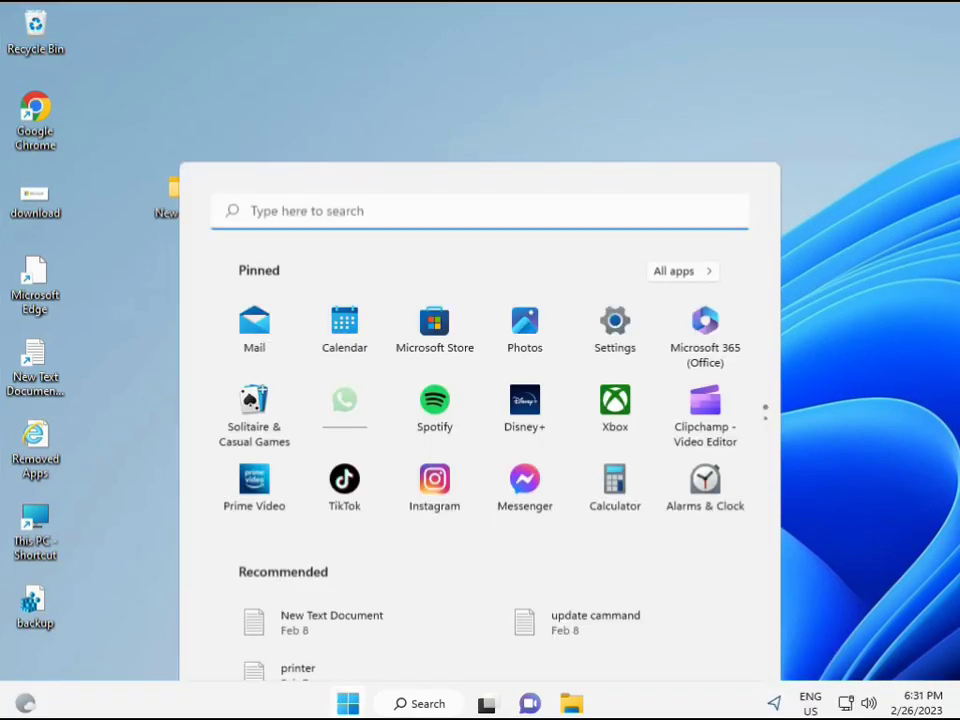
left_click(390, 706)
type("cmd")
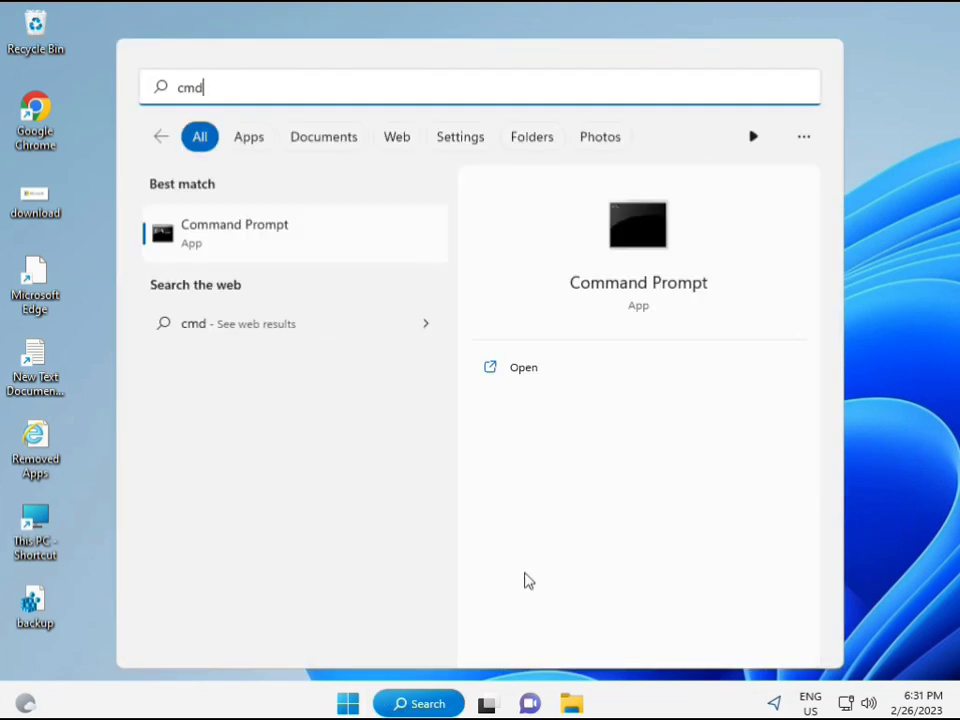
left_click(212, 235)
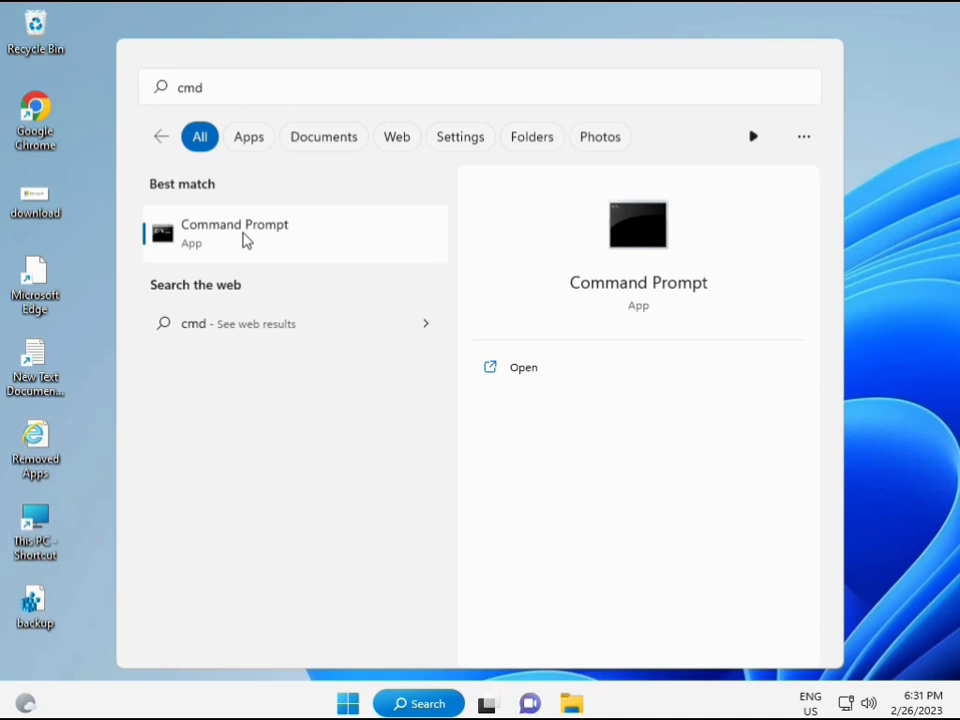
right_click(247, 238)
left_click(294, 259)
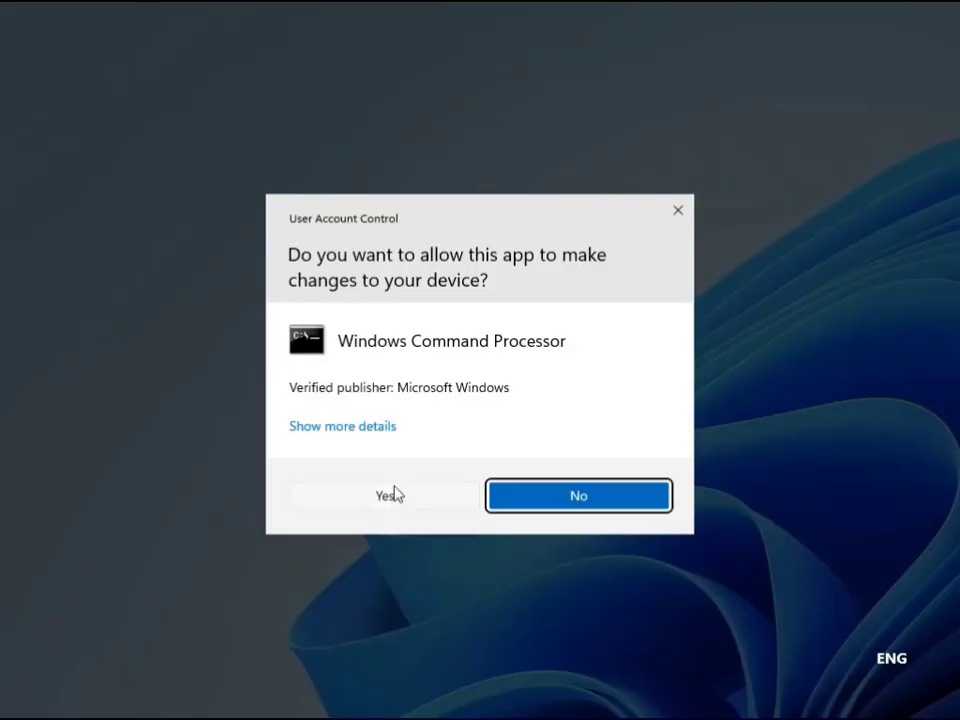
left_click(390, 495)
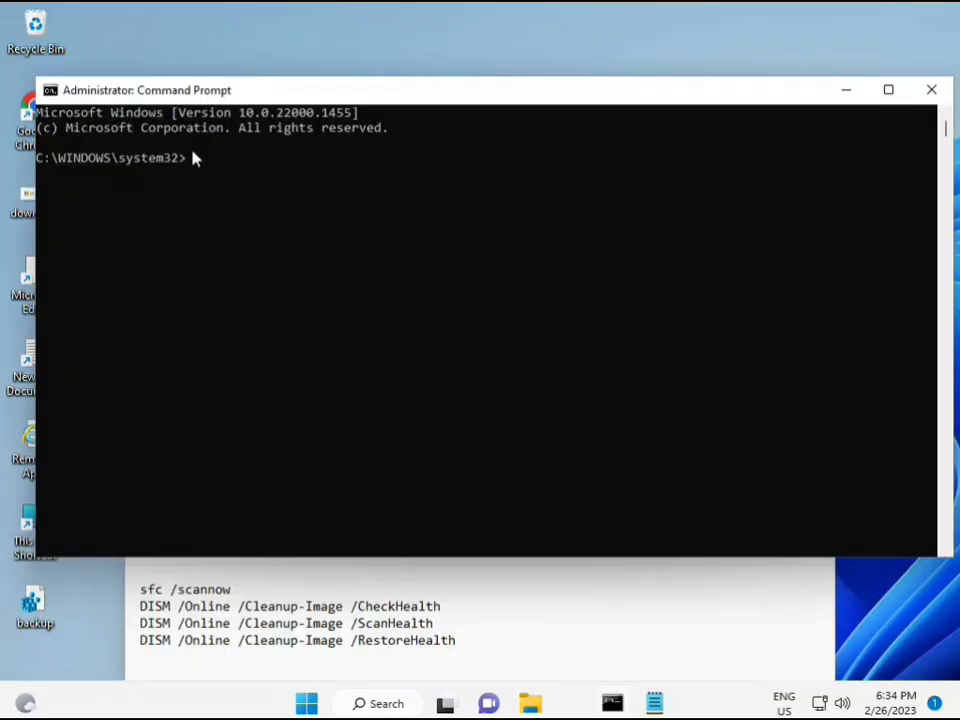
- Run sfc /scannow in the administrator Command Prompt to scan the system files
left_click(191, 159)
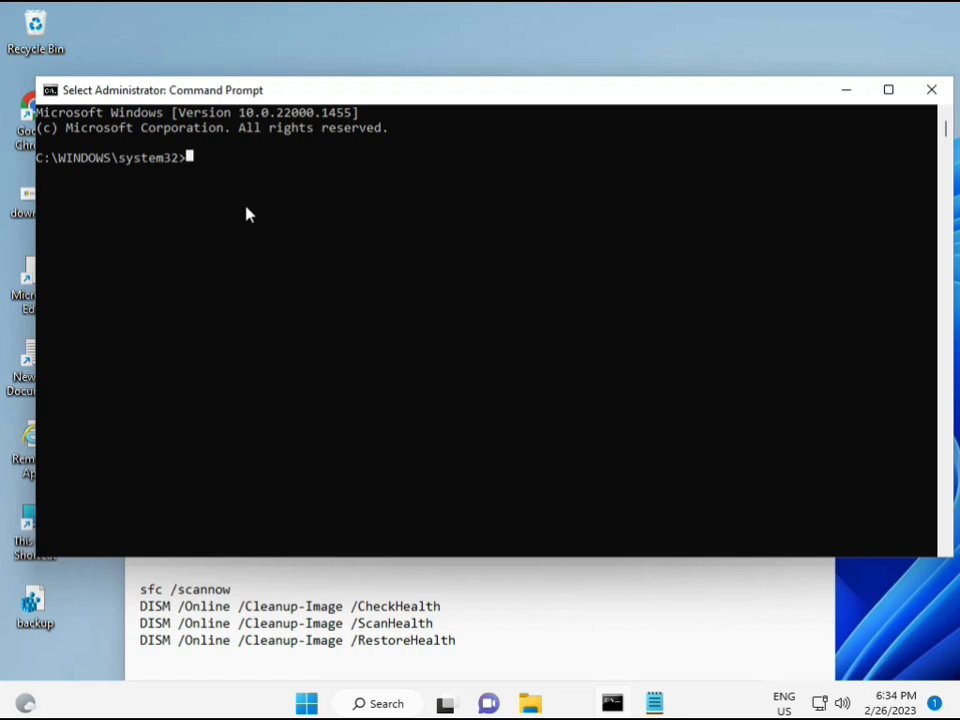
type("sca")
key("BackSpace")
key("BackSpace")
key("BackSpace")
type("sfc")
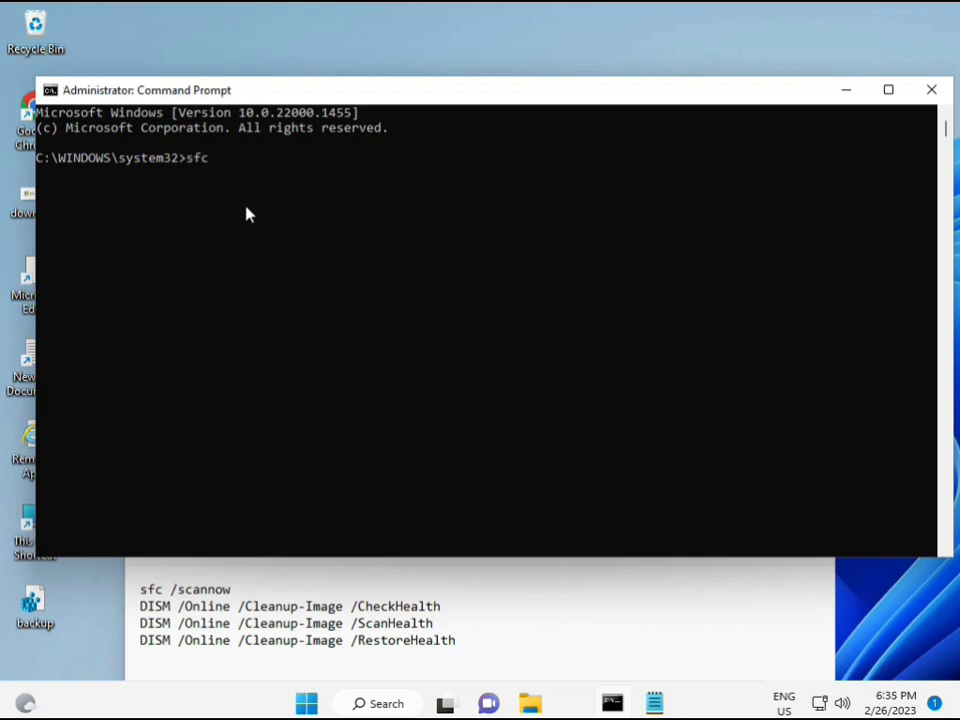
type(" /scannow")
key("Return")
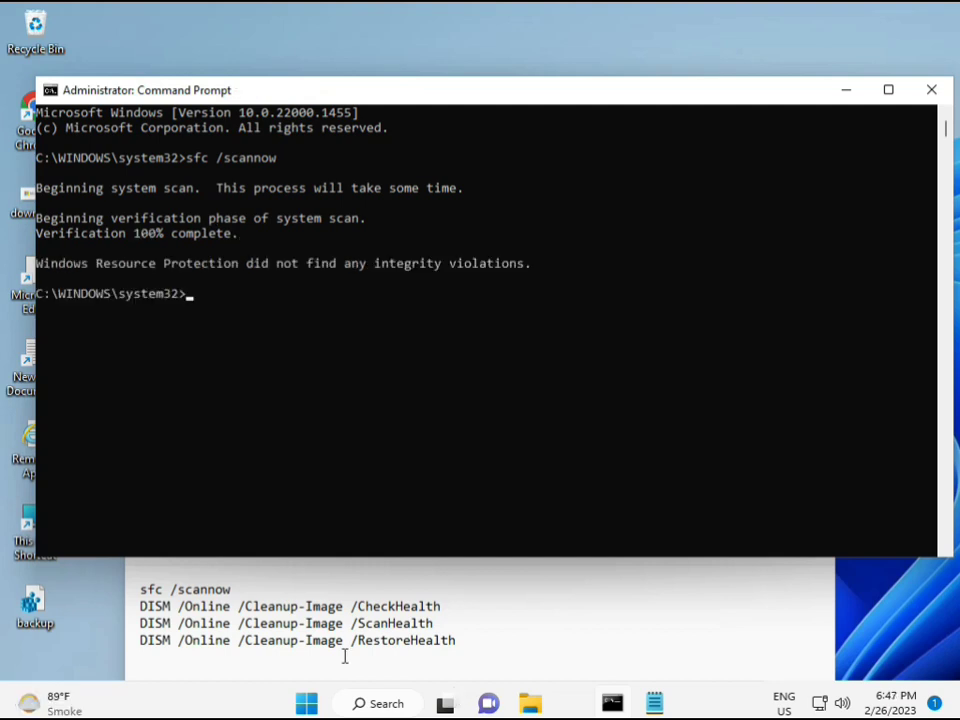
- Copy the command DISM /Online /Cleanup-Image /CheckHealth from the Notepad document
left_click(146, 606)
left_click_drag(143, 606, 450, 606)
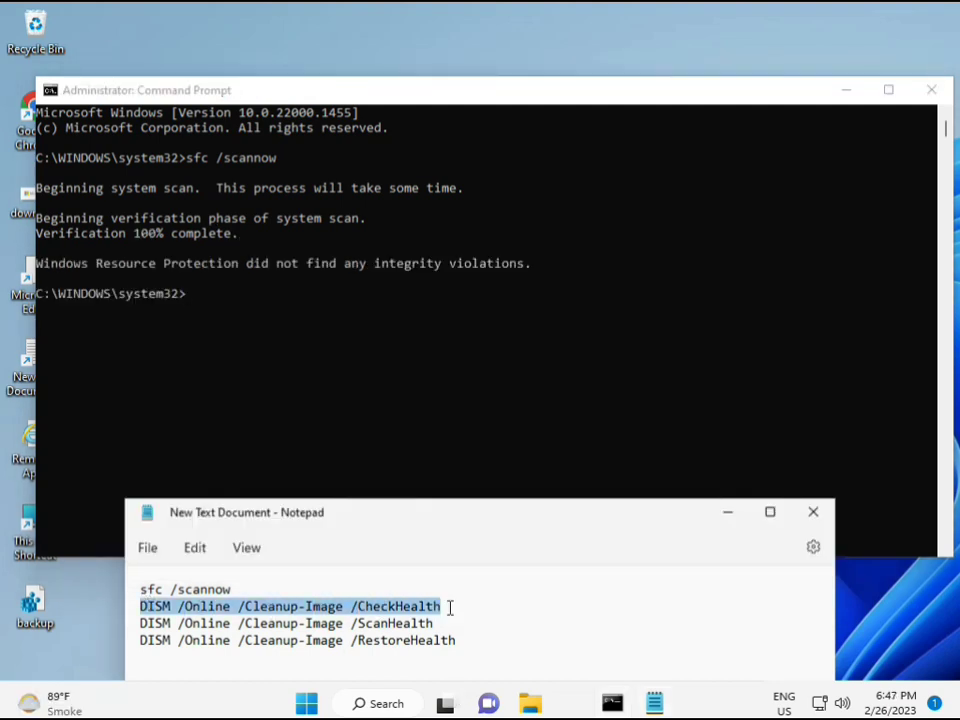
right_click(257, 608)
left_click(302, 322)
- Paste DISM /Online /Cleanup-Image /CheckHealth into the administrator Command Prompt and run it
left_click(195, 303)
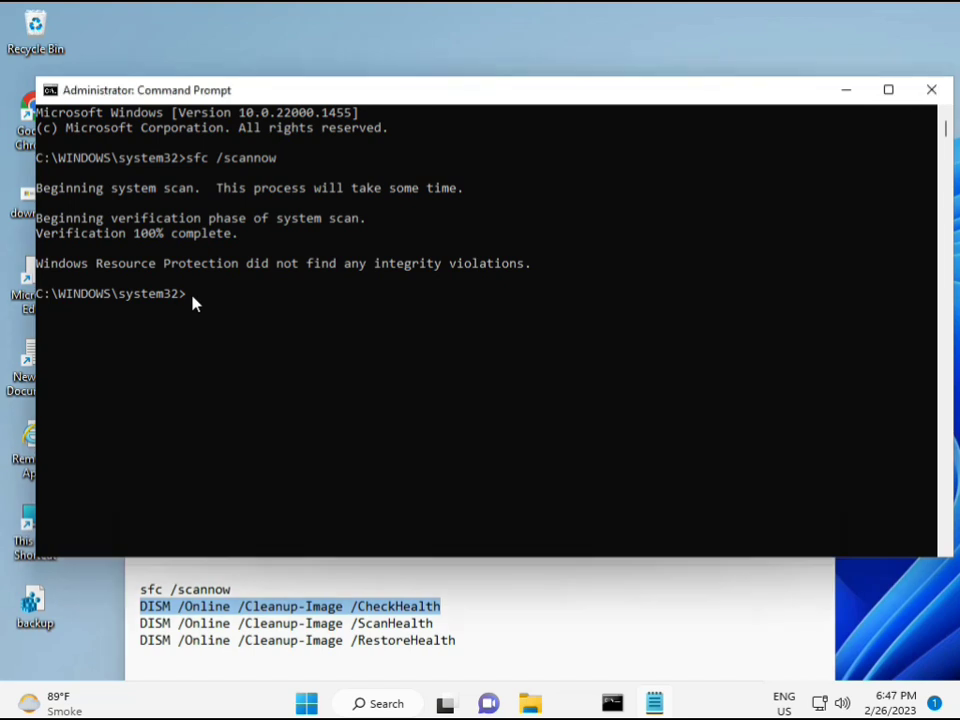
right_click(78, 94)
mouse_move(161, 233)
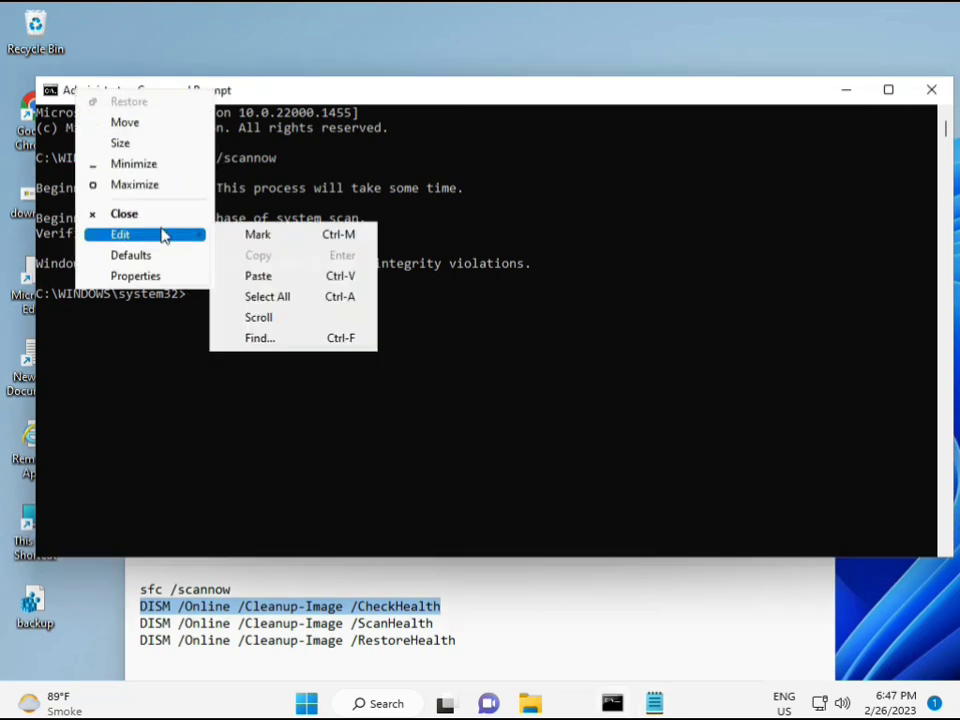
left_click(258, 275)
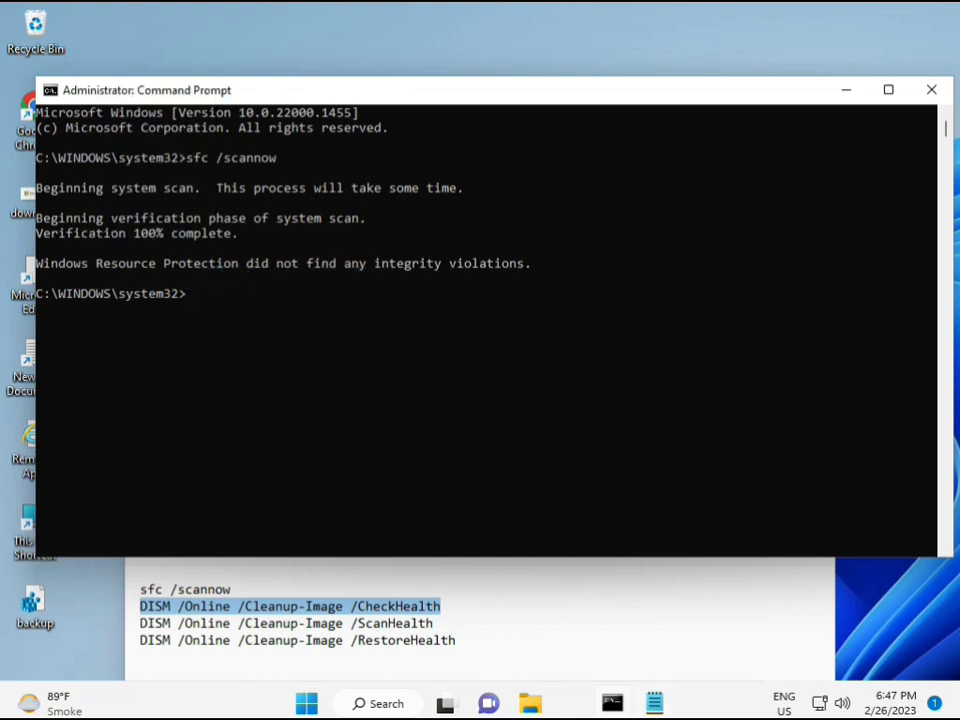
mouse_move(654, 703)
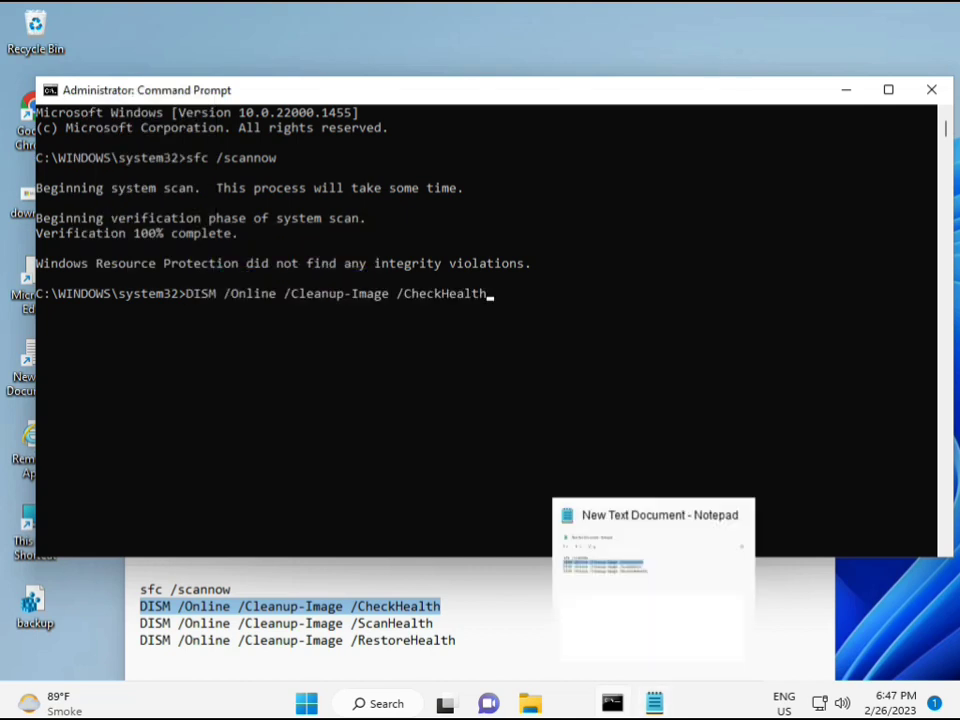
left_click(190, 300)
key("Return")
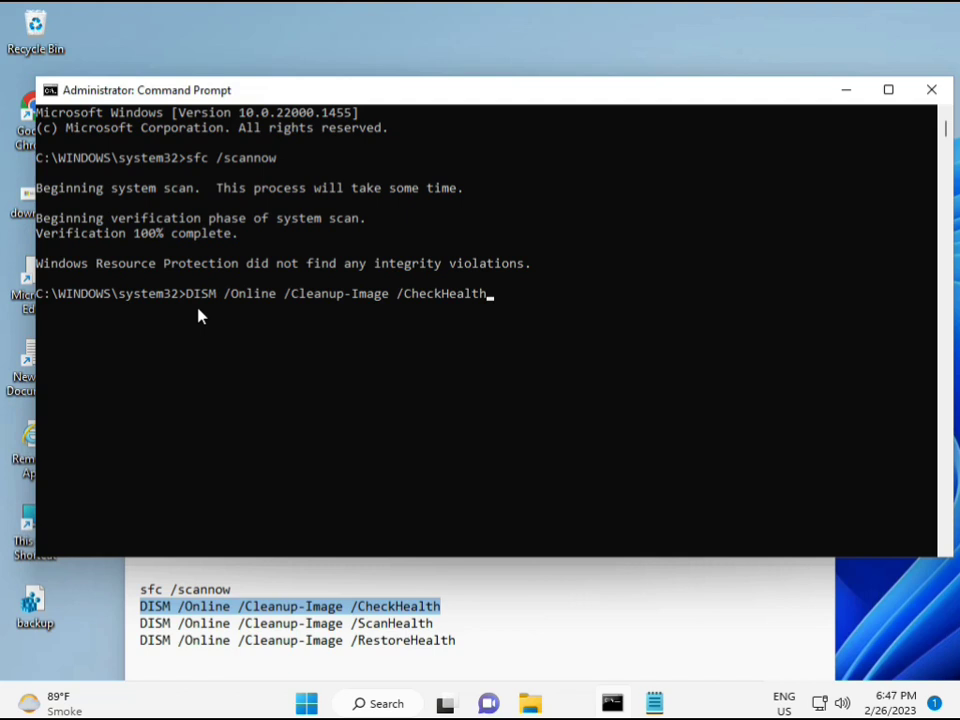
key("Return")
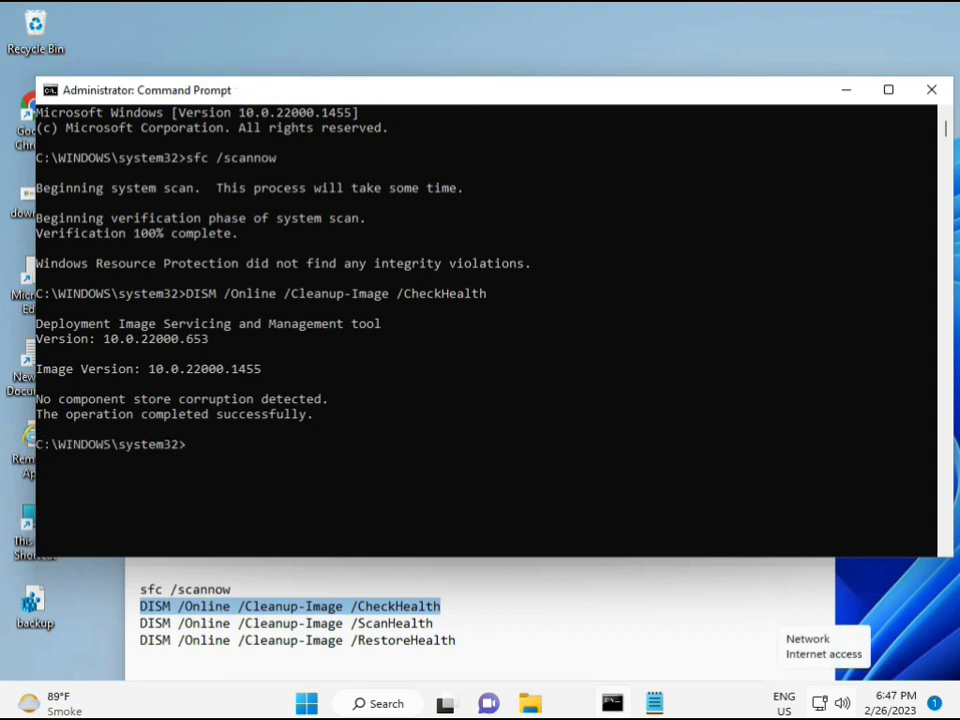
- Copy the DISM /Online /Cleanup-Image /ScanHealth line from the Notepad command list
left_click(142, 626)
left_click(454, 624, "shift")
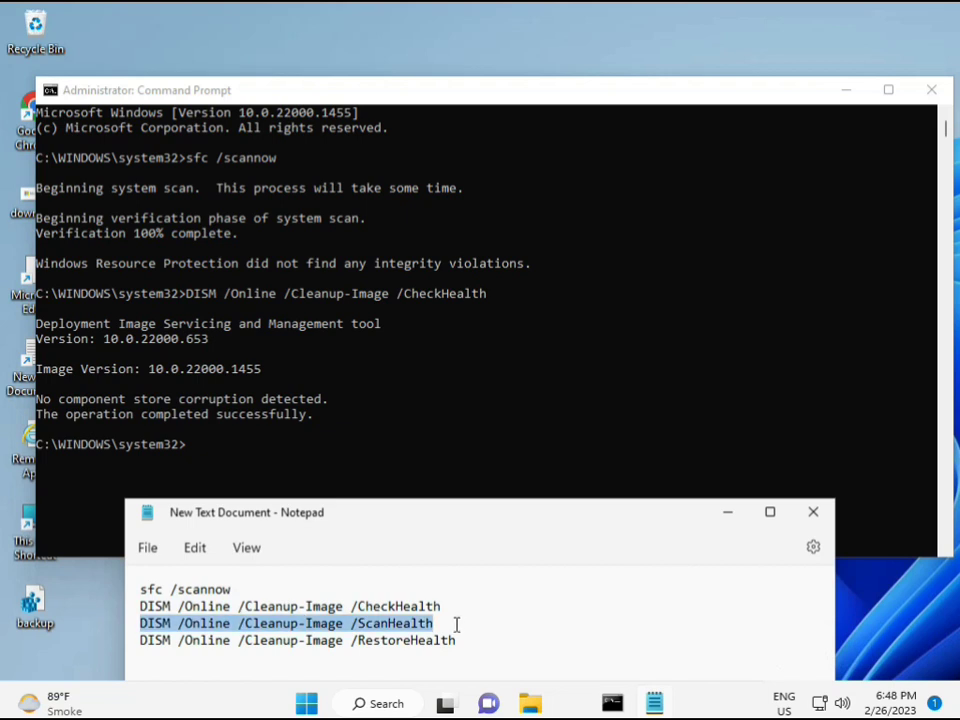
right_click(422, 624)
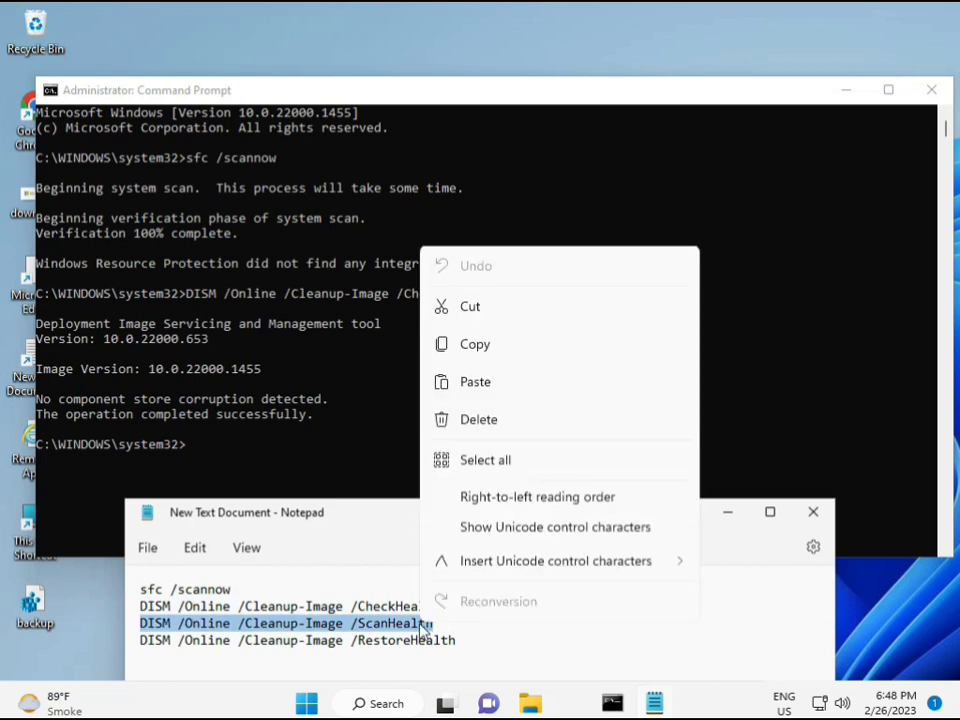
left_click(466, 359)
- Paste and run DISM /Online /Cleanup-Image /ScanHealth in Command Prompt, and highlight the end of its completion message
left_click(337, 472)
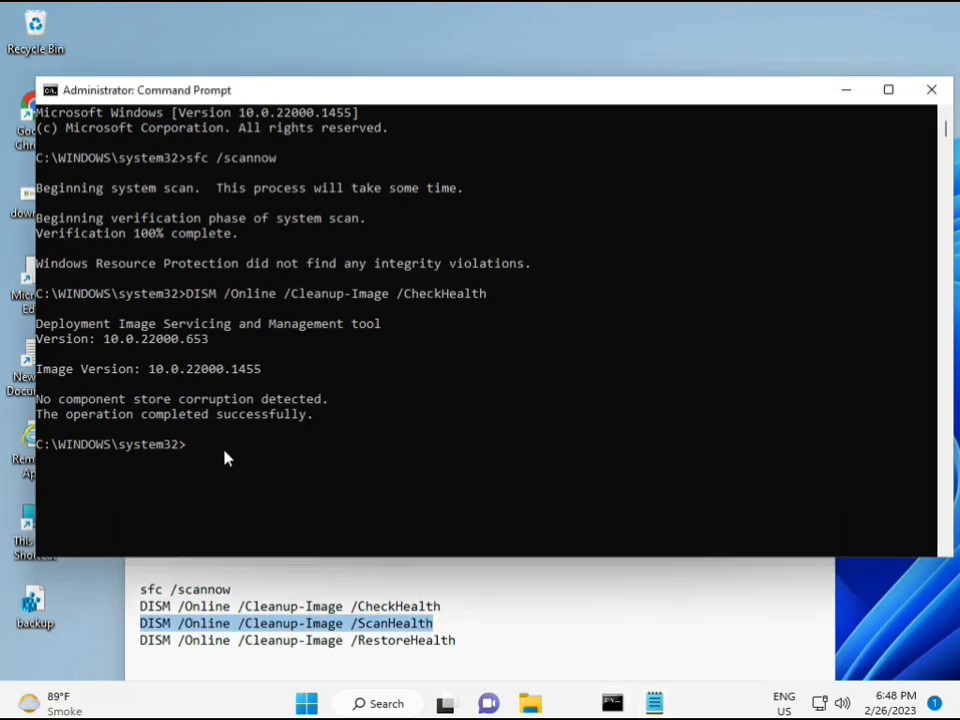
left_click(190, 446)
right_click(194, 453)
right_click(194, 453)
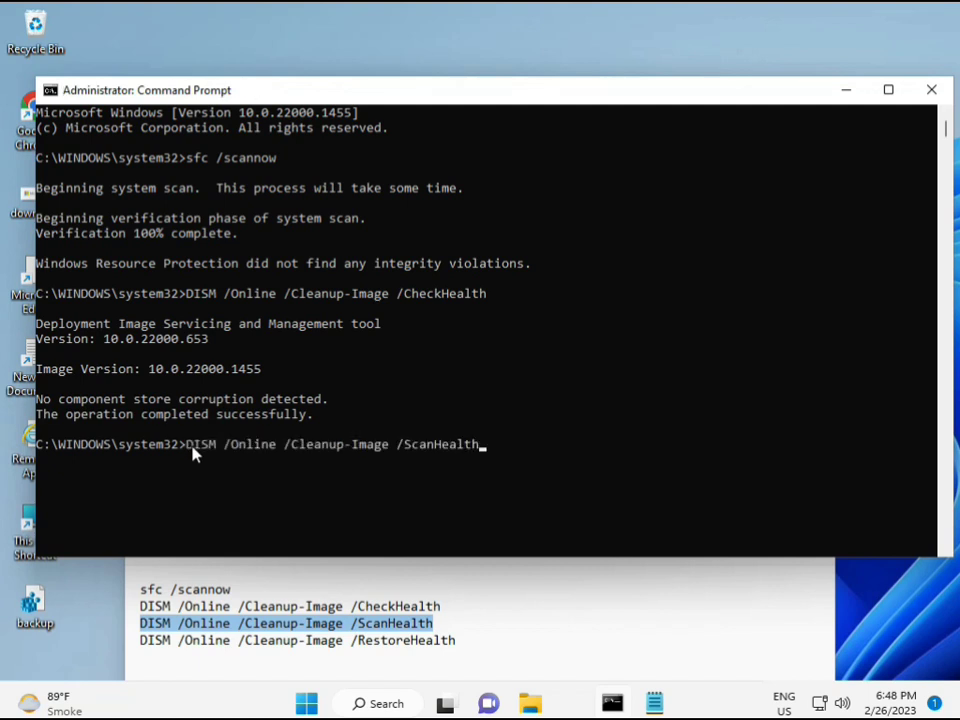
key("Return")
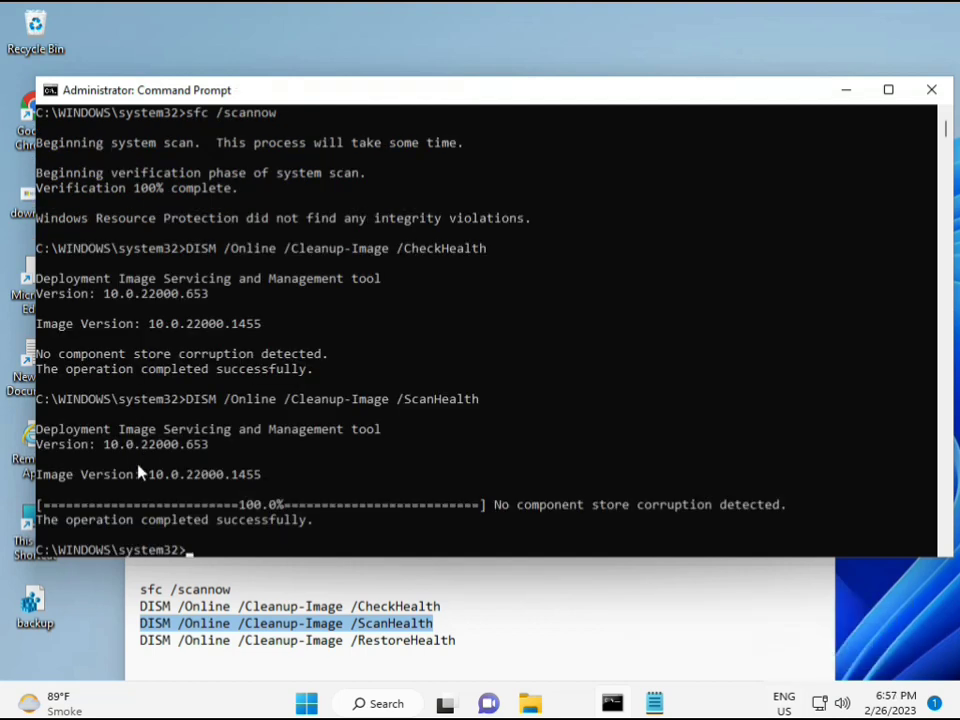
left_click_drag(216, 520, 313, 521)
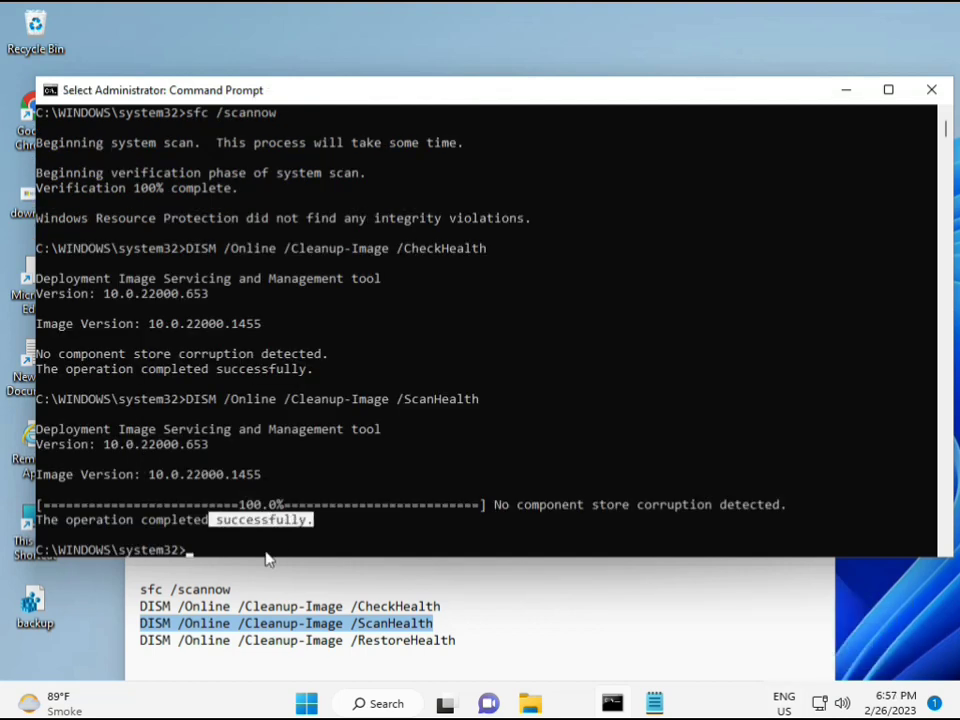
- Copy the last Notepad command, DISM /Online /Cleanup-Image /RestoreHealth
left_click(227, 643)
triple_click(227, 645)
right_click(226, 646)
left_click(265, 368)
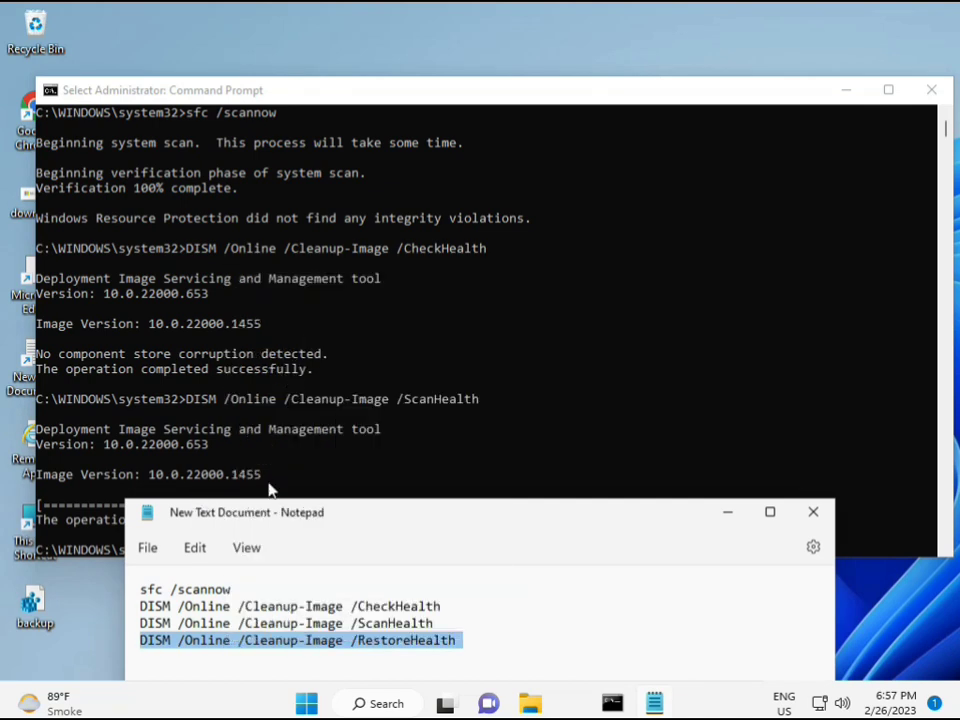
- Paste DISM /Online /Cleanup-Image /RestoreHealth at the Command Prompt and run it to repair the system image
left_click(211, 541)
left_click(190, 557)
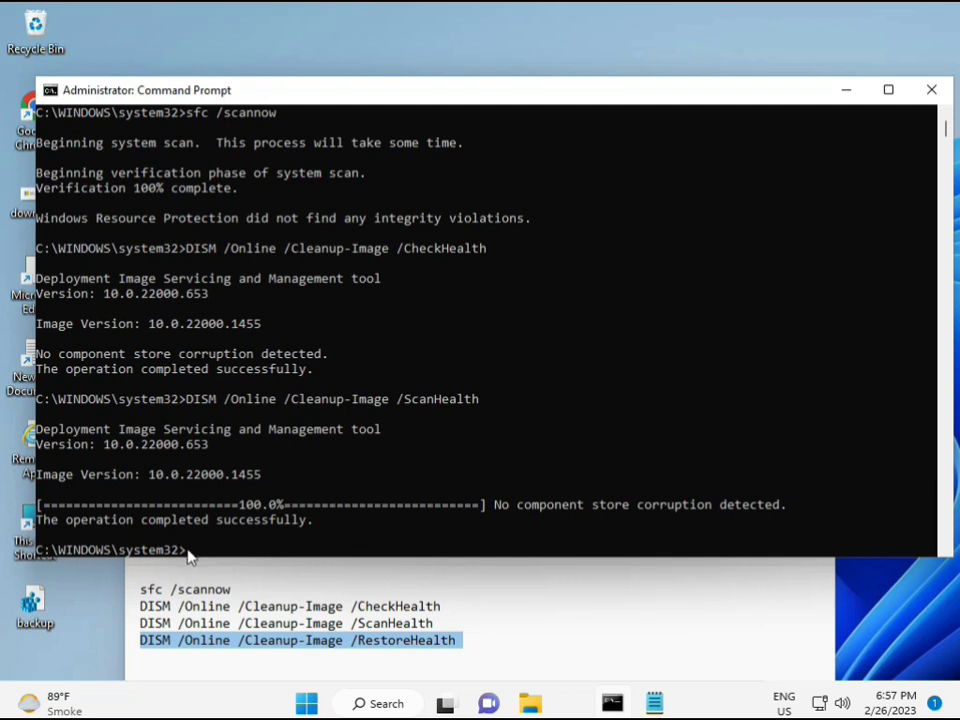
left_click(190, 557)
left_click(190, 557)
right_click(190, 557)
scroll(590, 457, "down", 9)
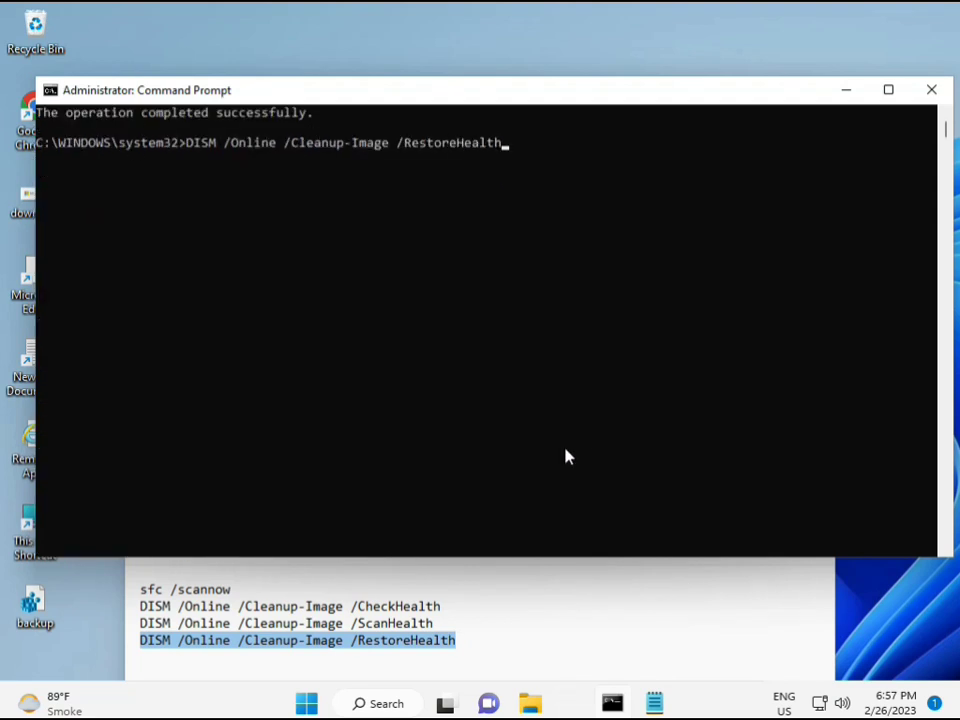
scroll(566, 454, "up", 9)
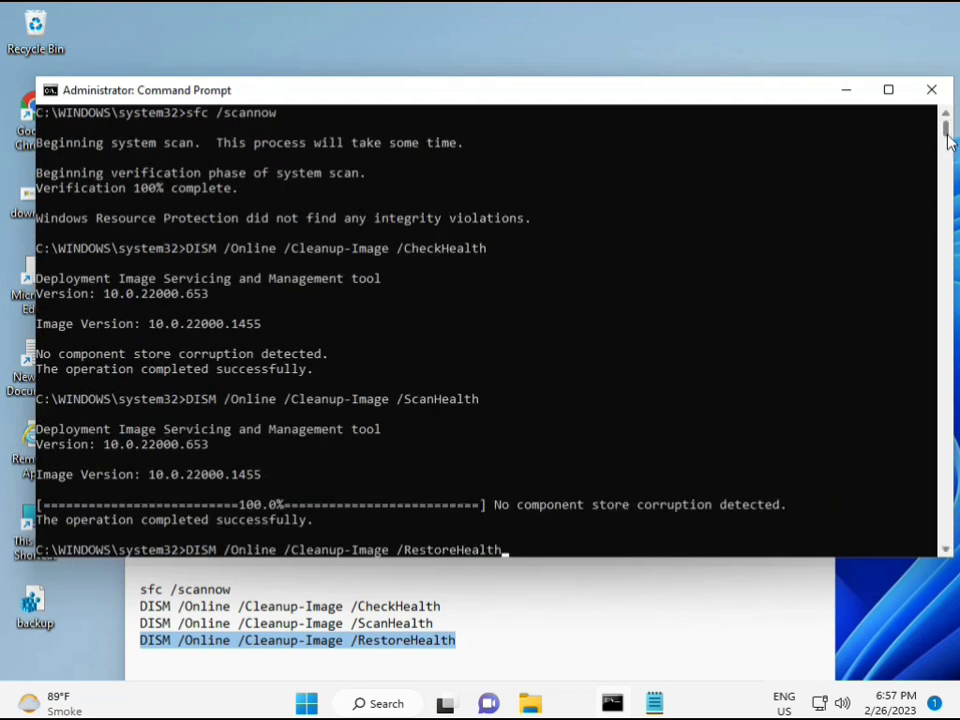
mouse_move(948, 130)
left_mouse_down()
mouse_move(948, 142)
mouse_move(948, 128)
left_mouse_up()
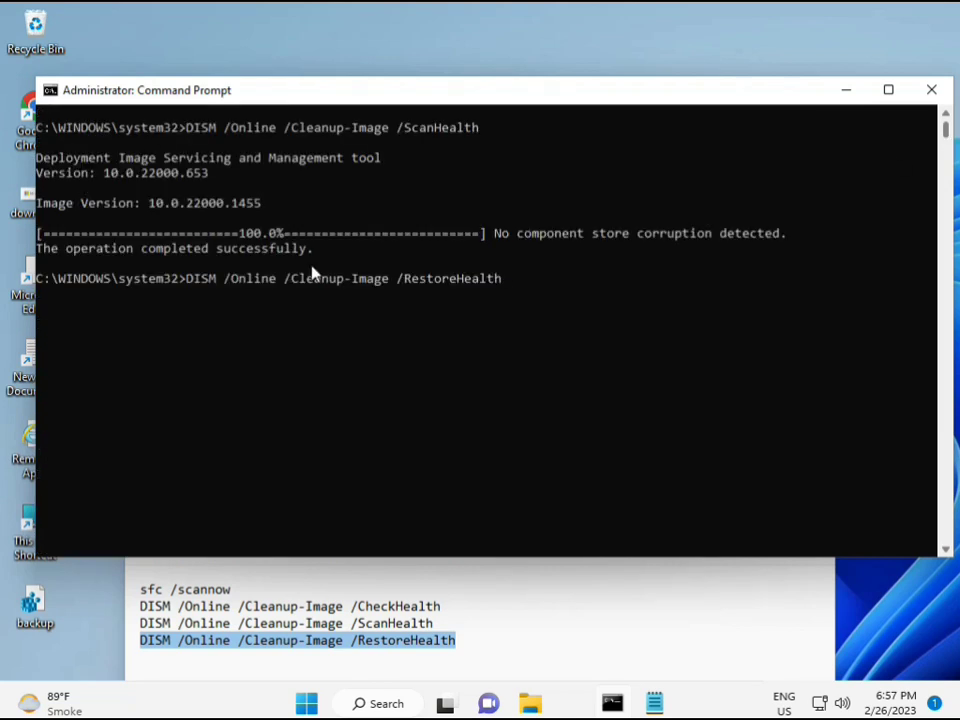
left_click(190, 280)
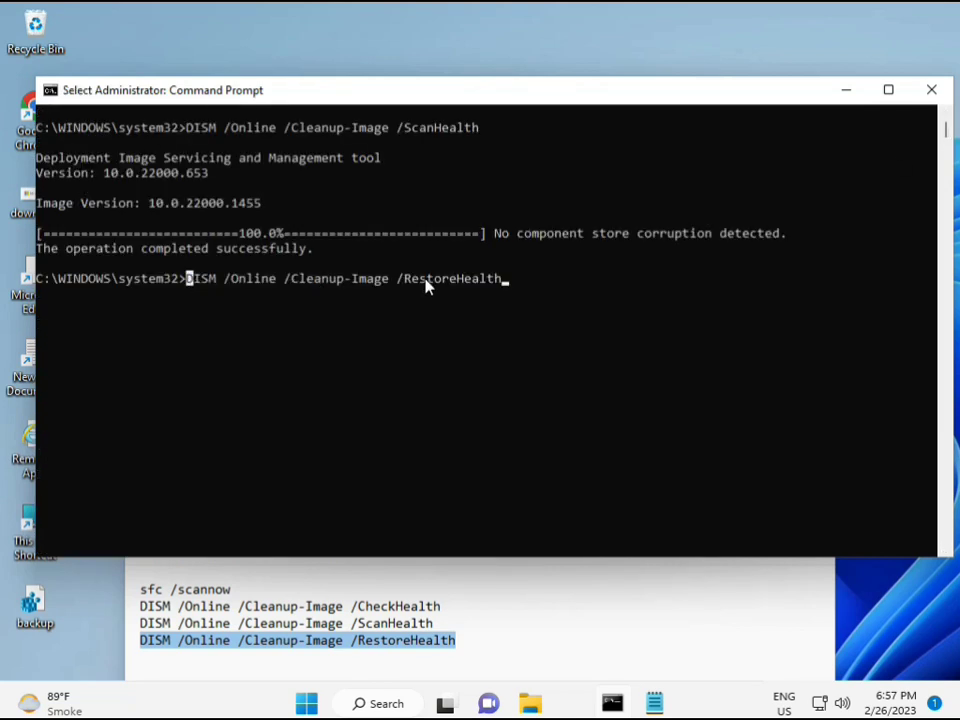
key("Escape")
key("Return")
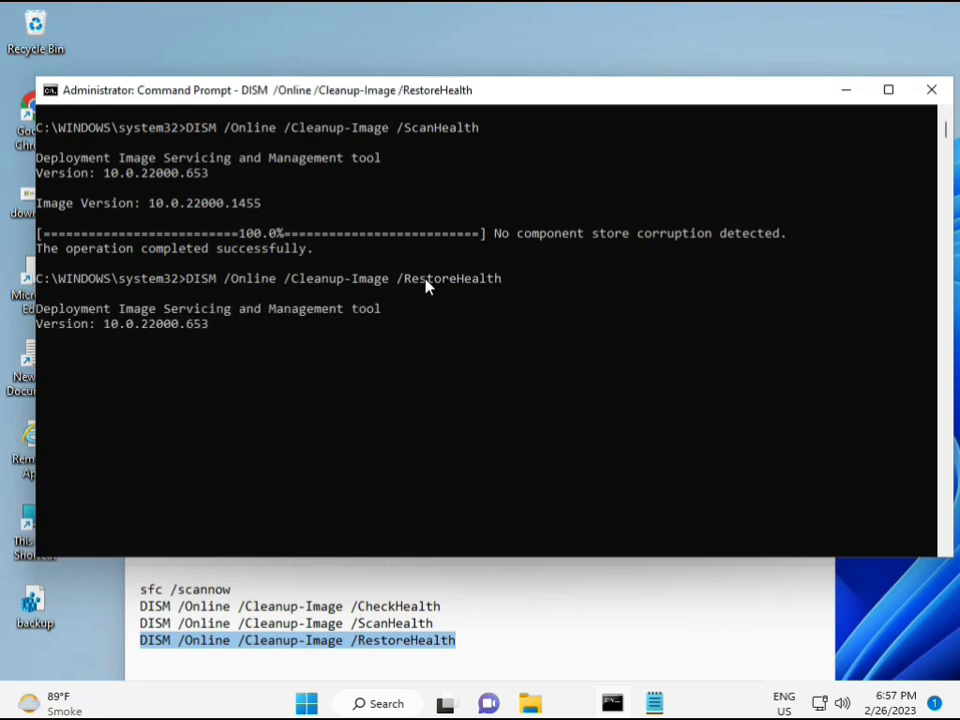